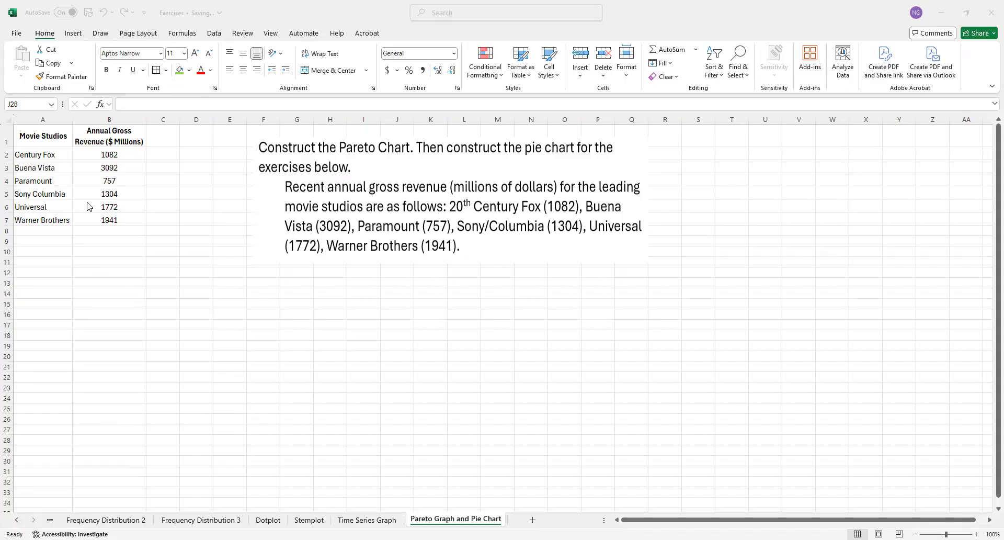
pyautogui.click(64, 213)
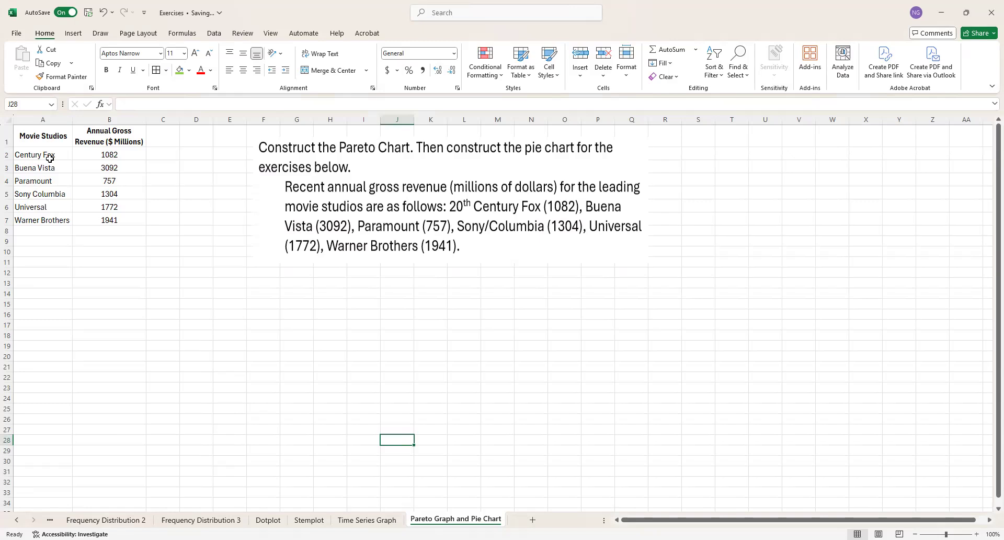
pyautogui.moveTo(32, 135); pyautogui.dragTo(111, 219)
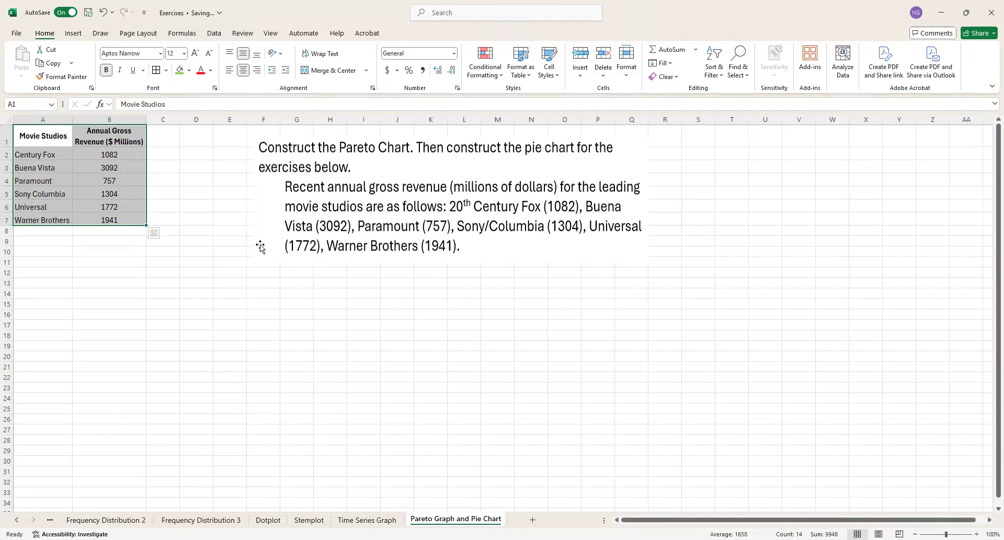
pyautogui.click(227, 293)
# Step: Insert a clustered column chart of the movie studio revenues in A1:B7 and place it below the data, from about row 17
pyautogui.moveTo(37, 136); pyautogui.dragTo(110, 221)
pyautogui.click(78, 36)
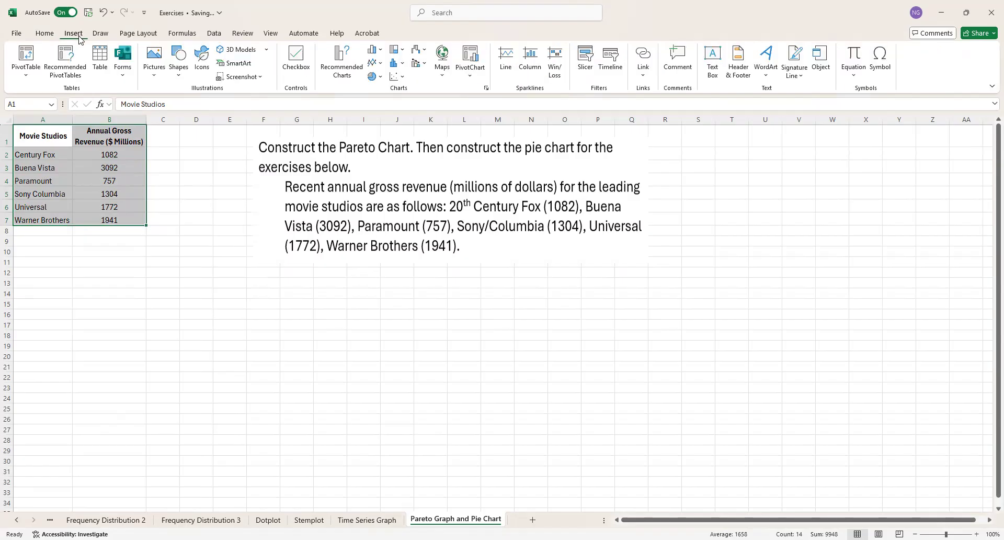
pyautogui.click(401, 79)
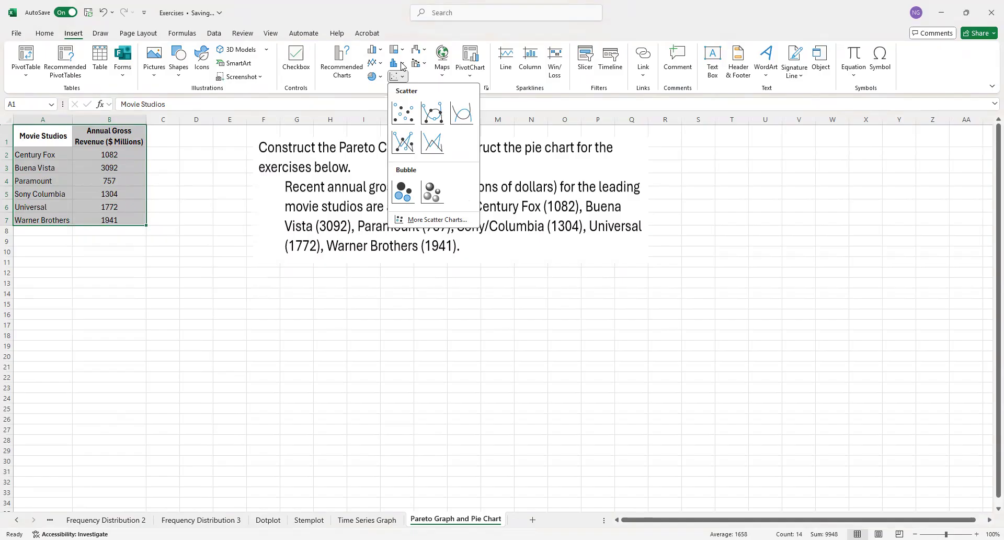
pyautogui.click(403, 65)
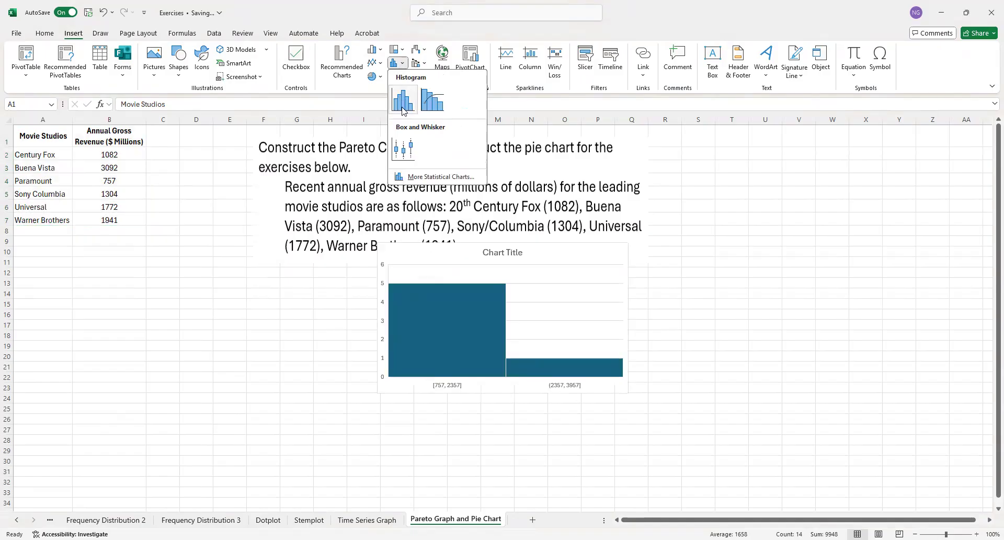
pyautogui.click(434, 177)
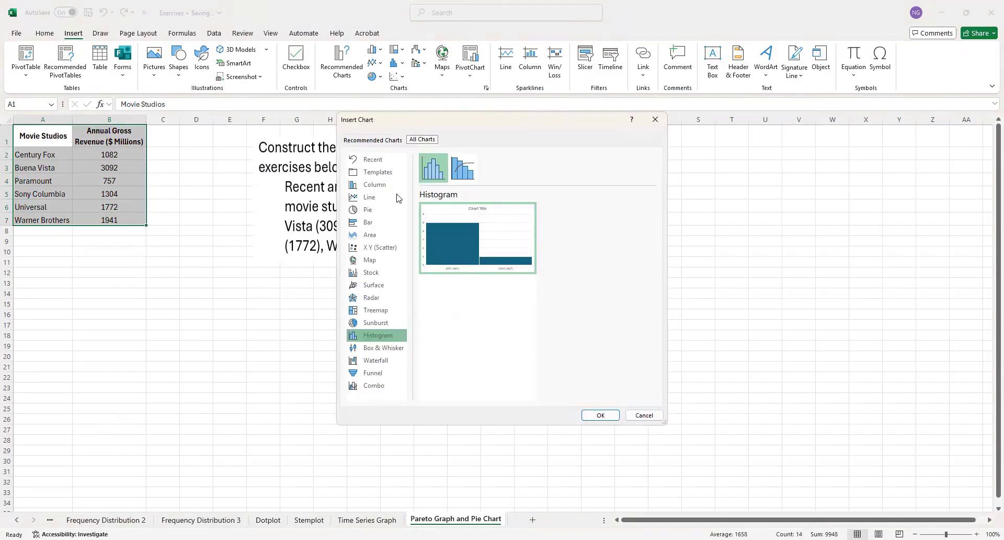
pyautogui.click(380, 177)
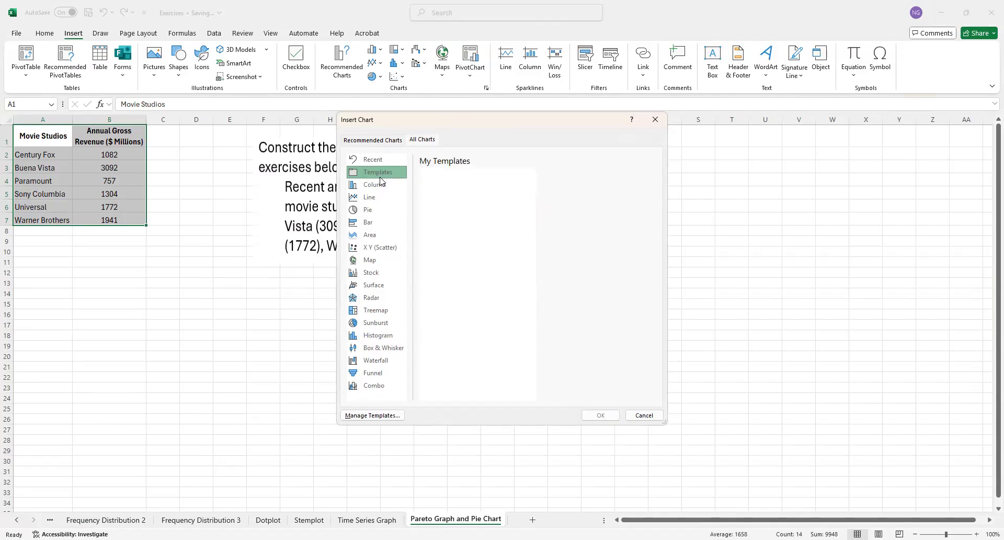
pyautogui.click(381, 185)
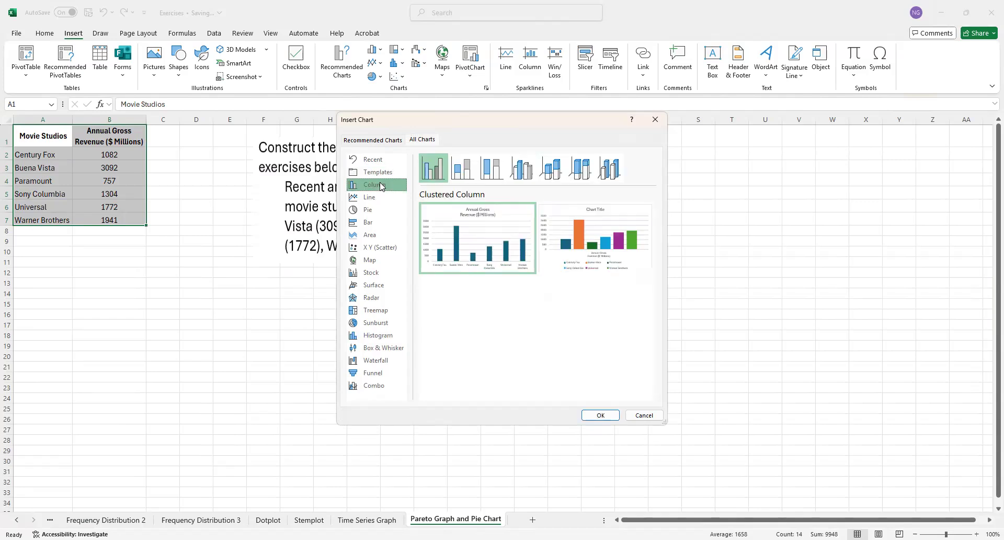
pyautogui.moveTo(467, 257)
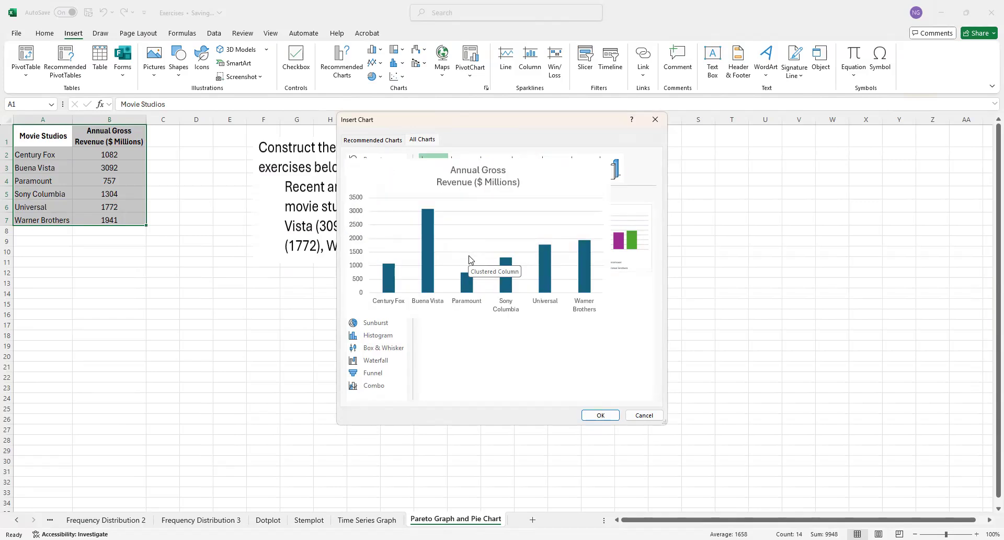
pyautogui.moveTo(489, 275)
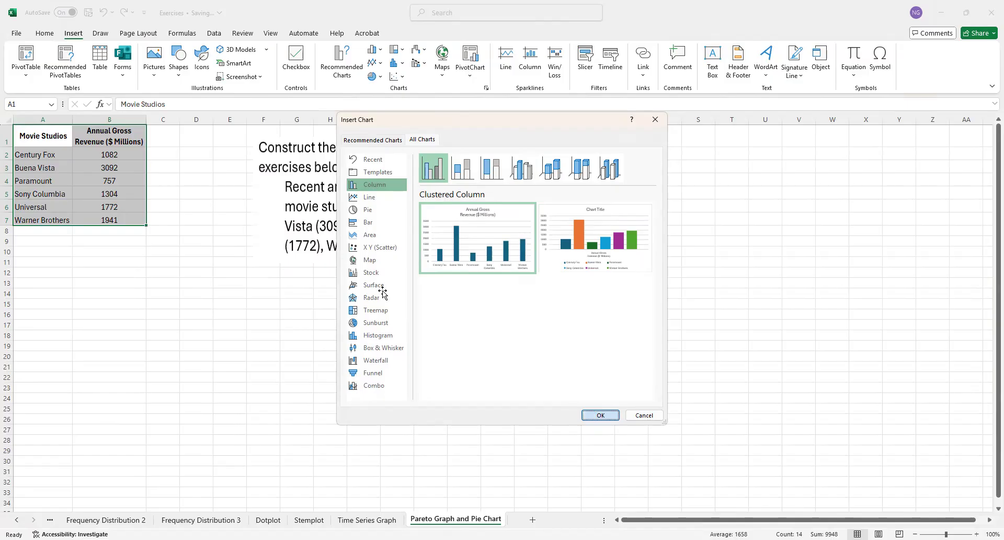
pyautogui.press('Return')
pyautogui.moveTo(533, 277); pyautogui.dragTo(267, 320)
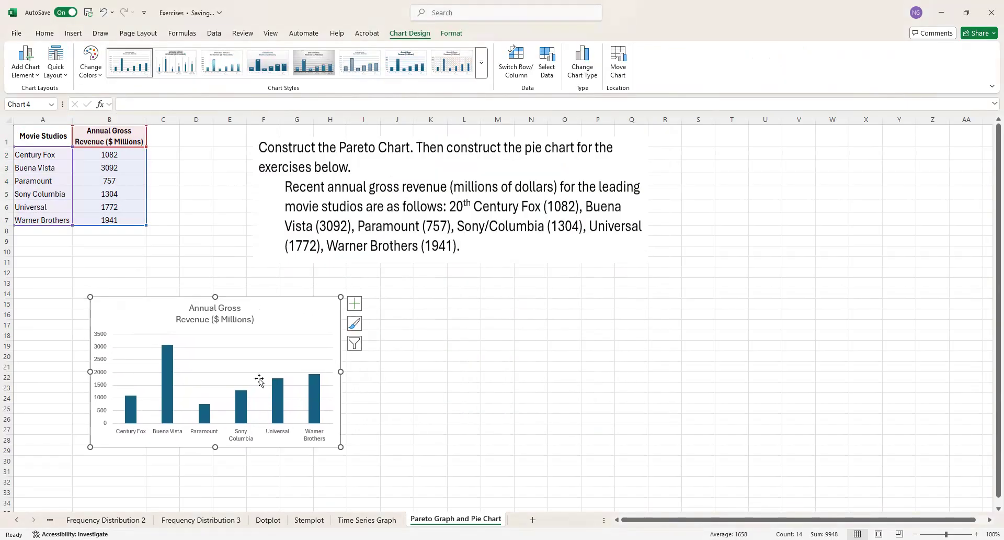
pyautogui.moveTo(274, 314); pyautogui.dragTo(266, 343)
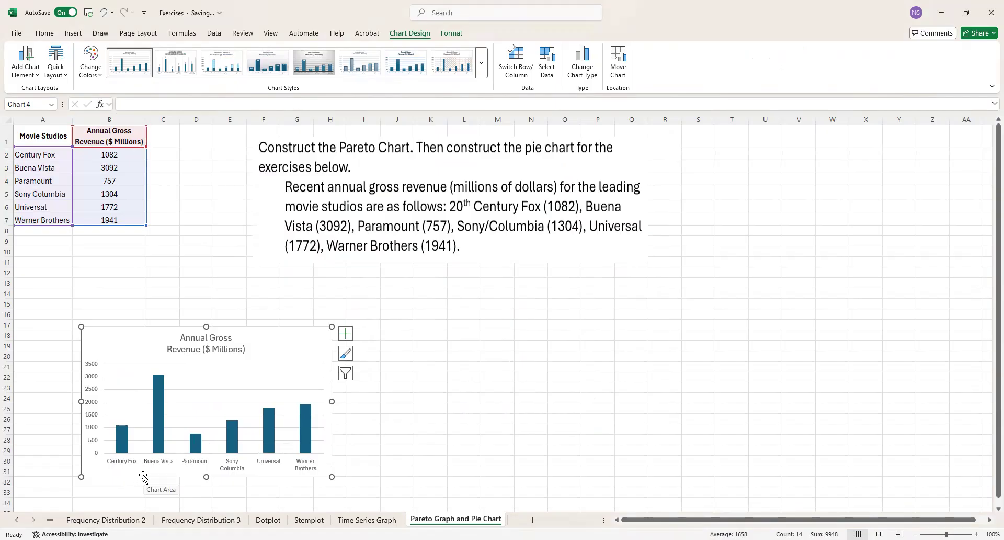
pyautogui.doubleClick(184, 340)
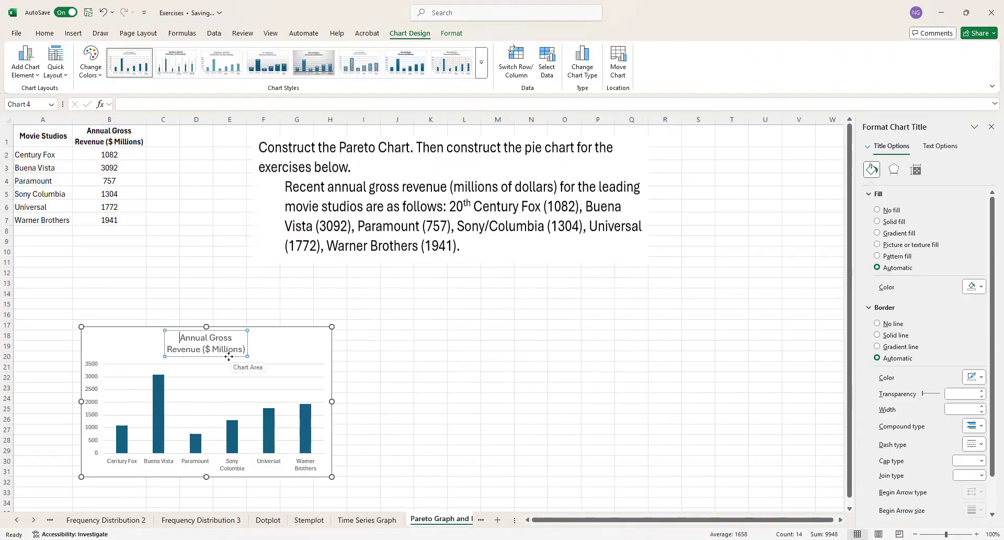
pyautogui.moveTo(180, 338); pyautogui.dragTo(207, 339)
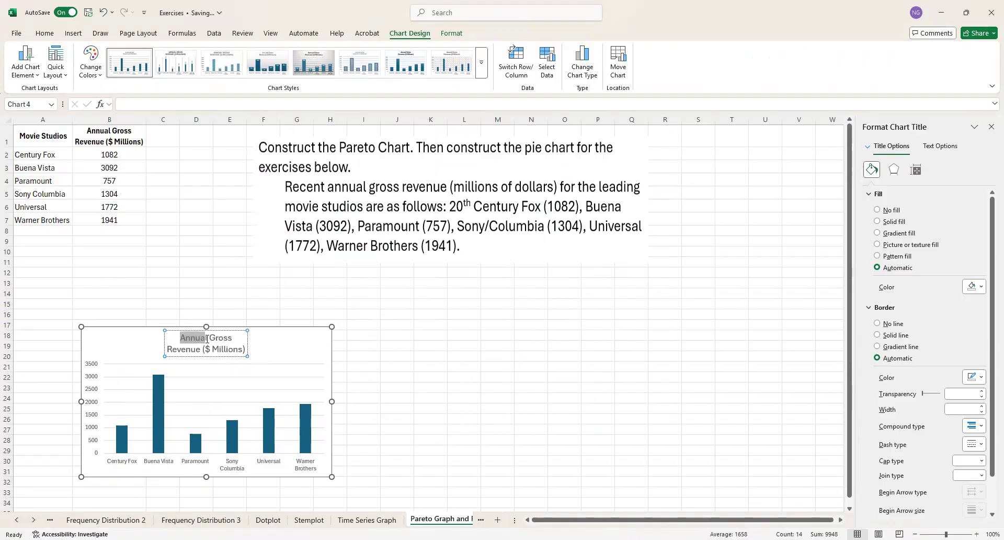
pyautogui.click(316, 372)
pyautogui.click(309, 347)
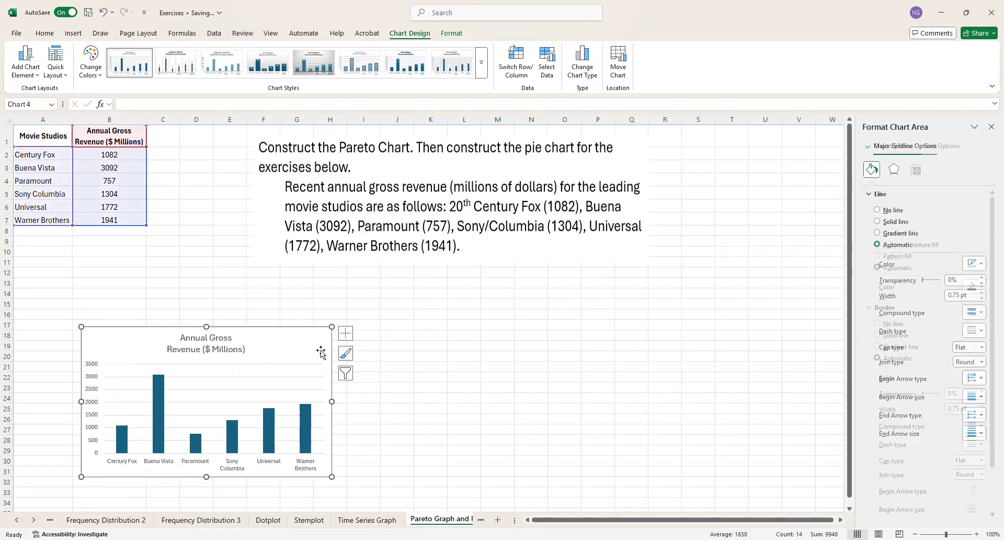
# Step: Add axis titles to the column chart and set the horizontal axis title to "Movie Studios"
pyautogui.click(346, 337)
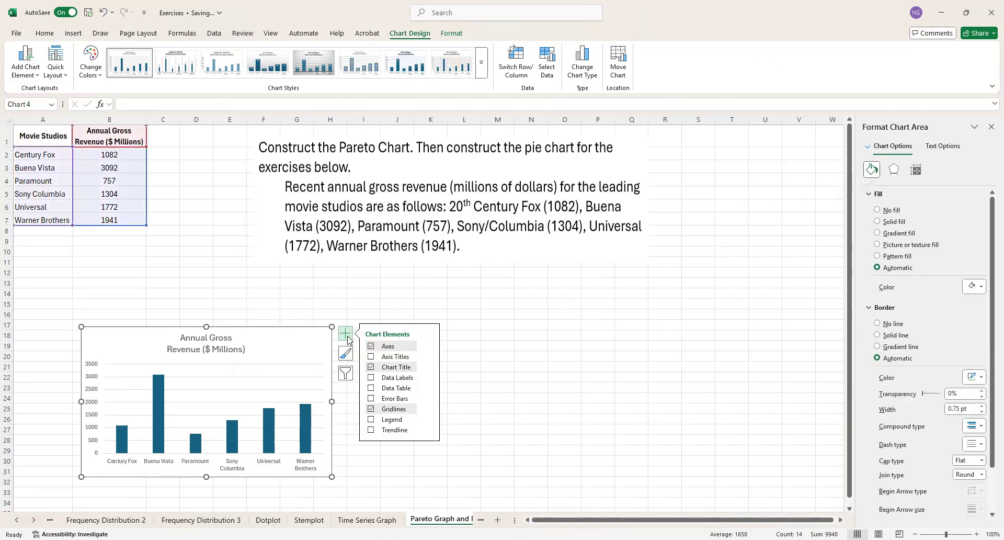
pyautogui.click(373, 358)
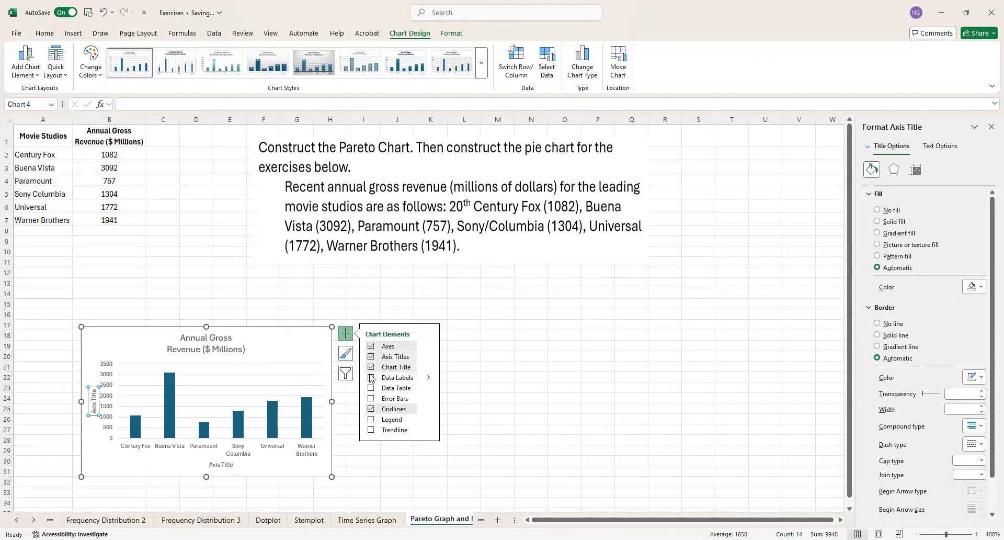
pyautogui.click(370, 398)
pyautogui.click(370, 398)
pyautogui.click(226, 465)
pyautogui.doubleClick(226, 465)
pyautogui.tripleClick(226, 465)
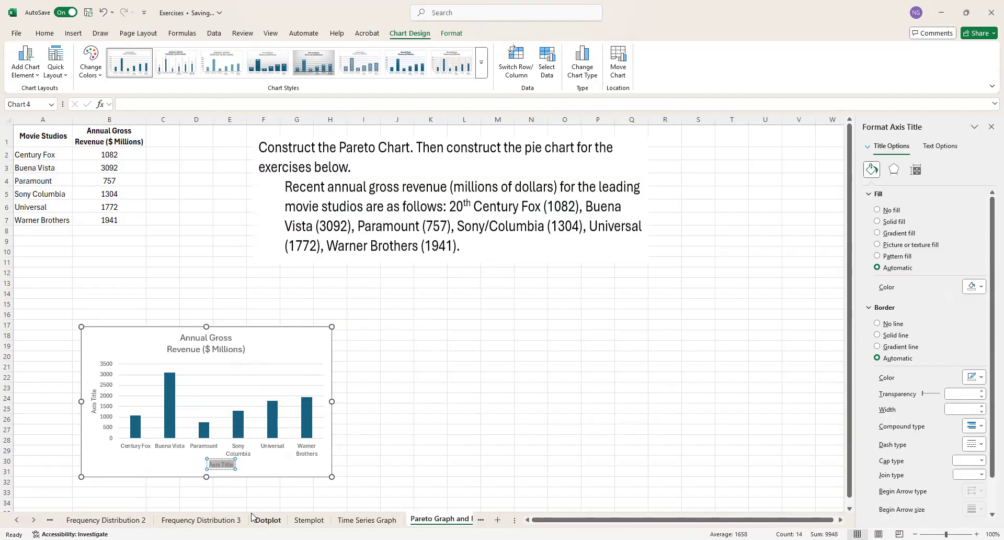
pyautogui.write('Movie Studios')
# Step: Set the column chart's vertical axis title to "Annual Gross Revenue ($ Millions)"
pyautogui.tripleClick(93, 406)
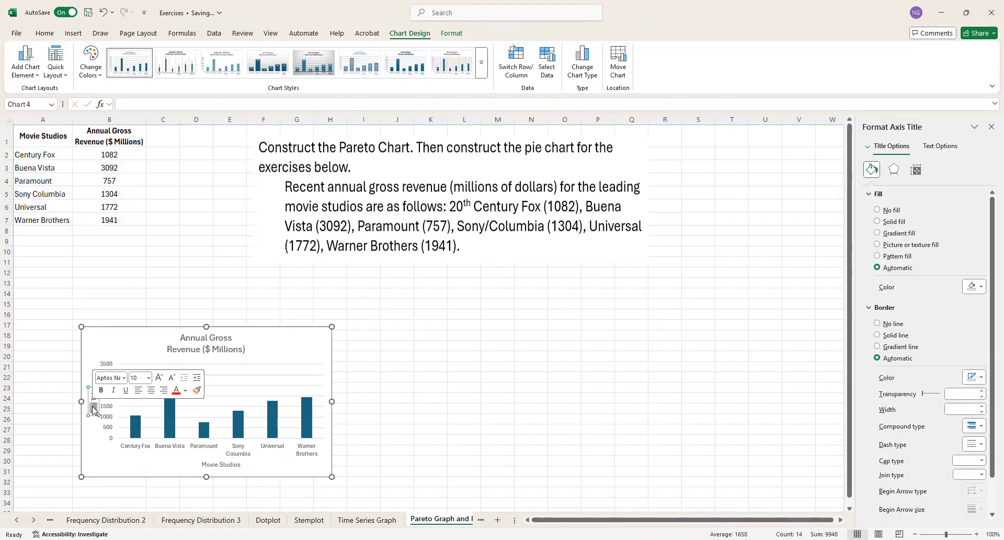
pyautogui.press('BackSpace')
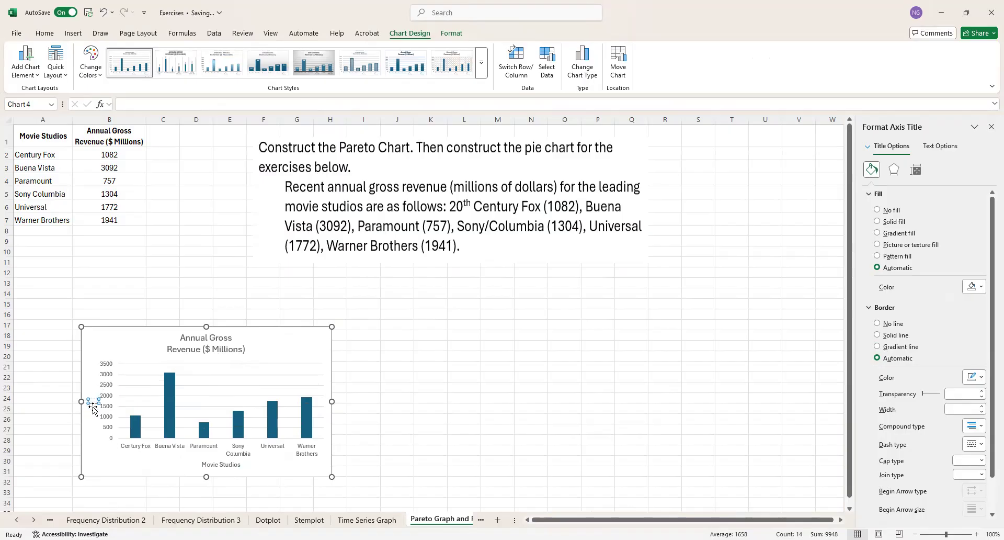
pyautogui.write('Annual Gross Revenue')
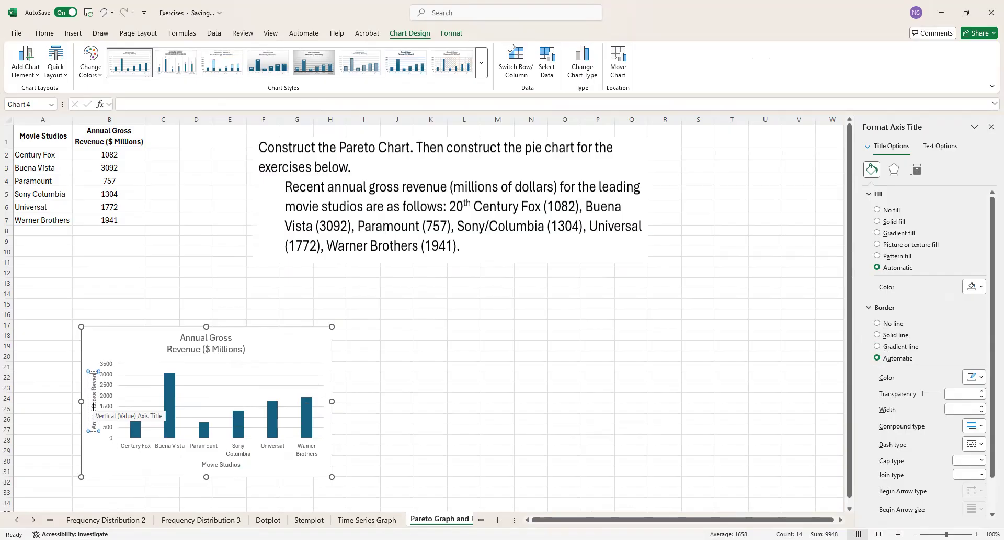
pyautogui.write(' ($ Millions)')
# Step: Replace the column chart's title with "Bar Chart"
pyautogui.click(183, 343)
pyautogui.doubleClick(182, 343)
pyautogui.moveTo(180, 340); pyautogui.dragTo(242, 352)
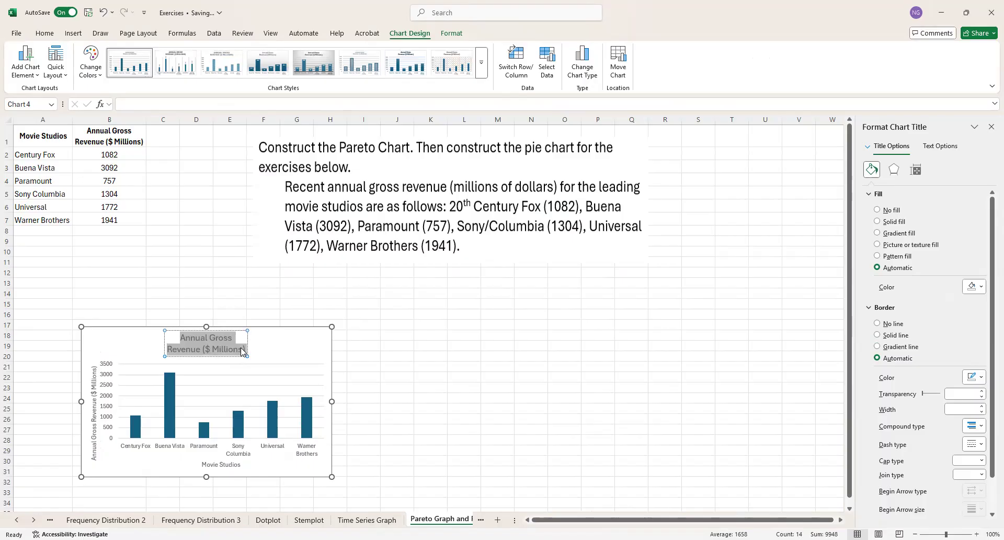
pyautogui.write('Bar G')
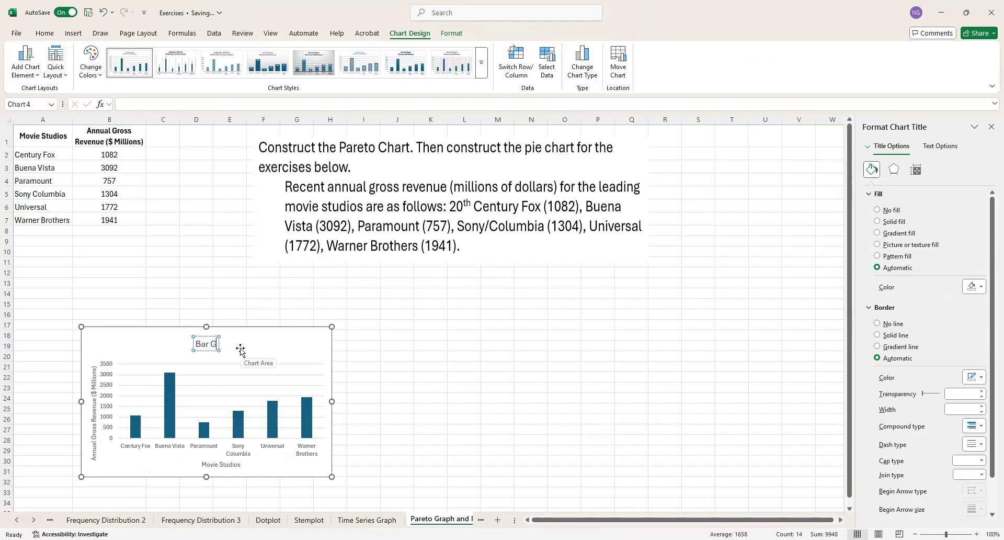
pyautogui.write('raph')
pyautogui.press('BackSpace')
pyautogui.press('BackSpace')
pyautogui.press('BackSpace')
pyautogui.press('BackSpace')
pyautogui.press('BackSpace')
pyautogui.write('Chart')
pyautogui.click(380, 378)
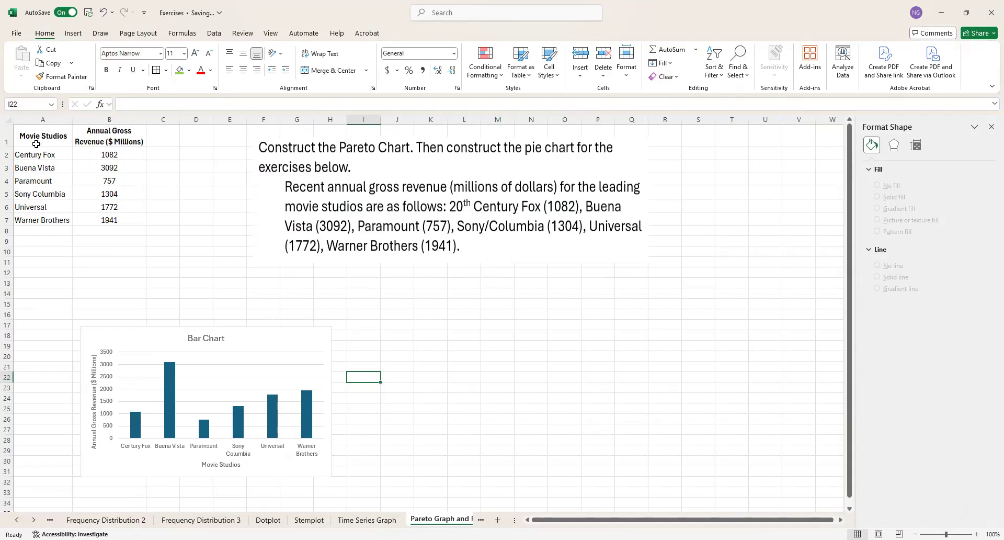
# Step: Add data labels and a legend to the bar chart
pyautogui.moveTo(41, 141); pyautogui.dragTo(109, 213)
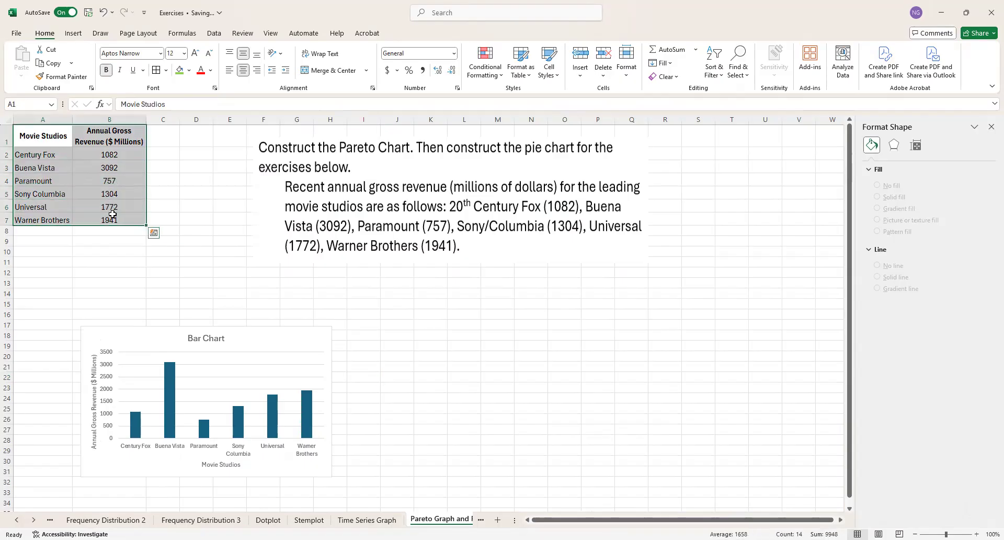
pyautogui.click(167, 341)
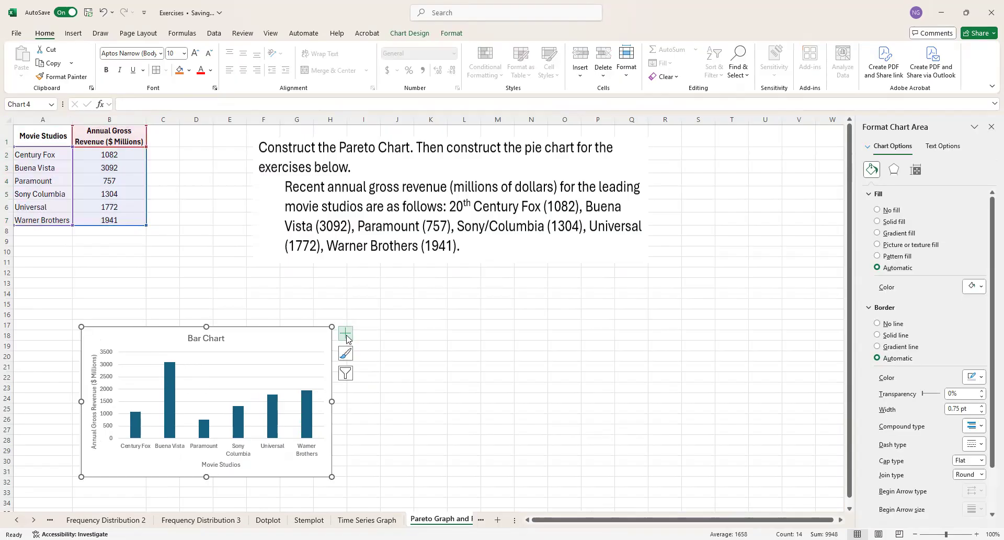
pyautogui.click(345, 333)
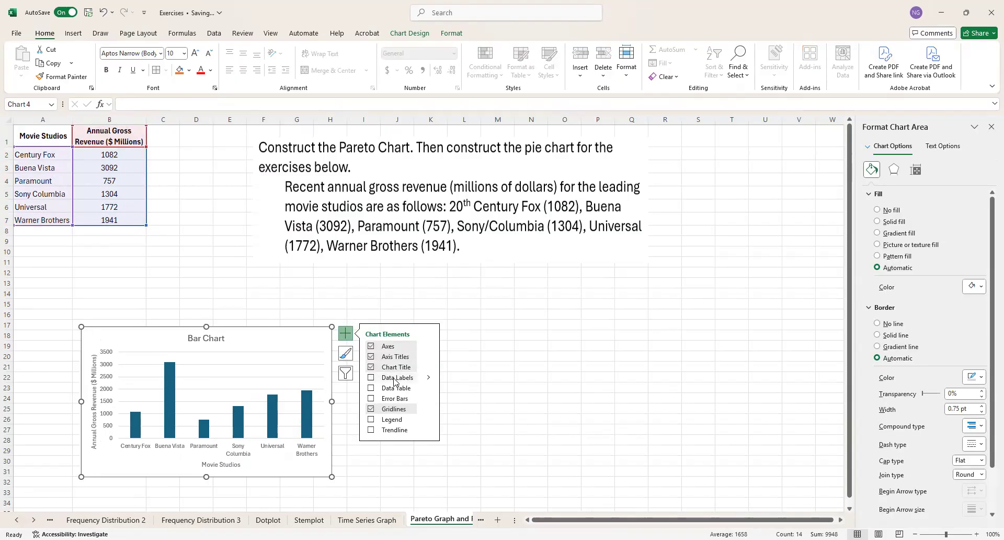
pyautogui.click(393, 388)
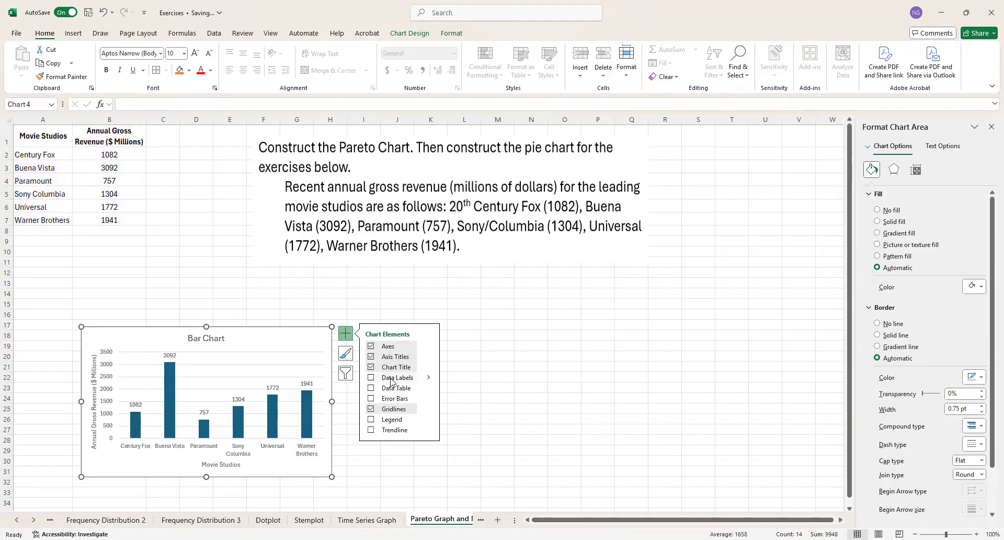
pyautogui.click(391, 378)
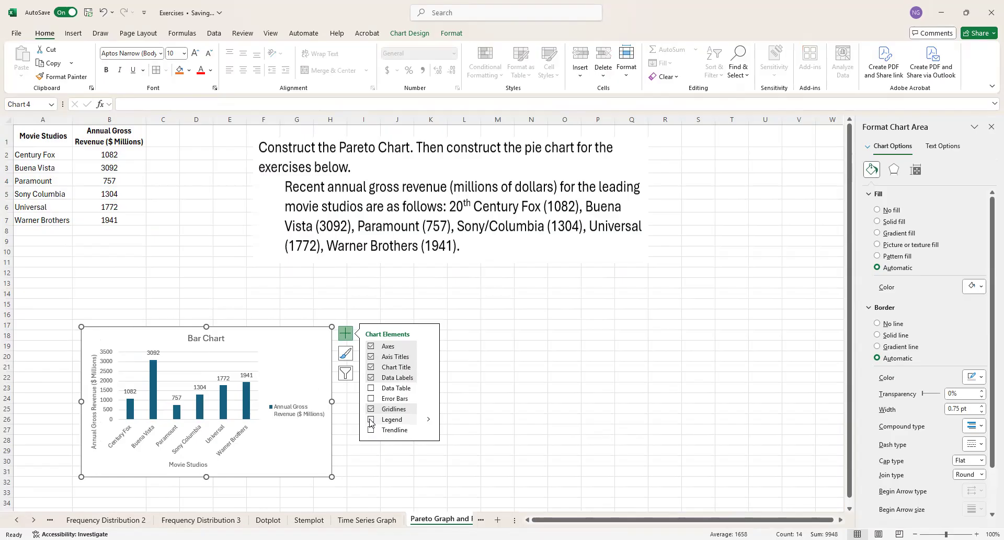
pyautogui.click(371, 419)
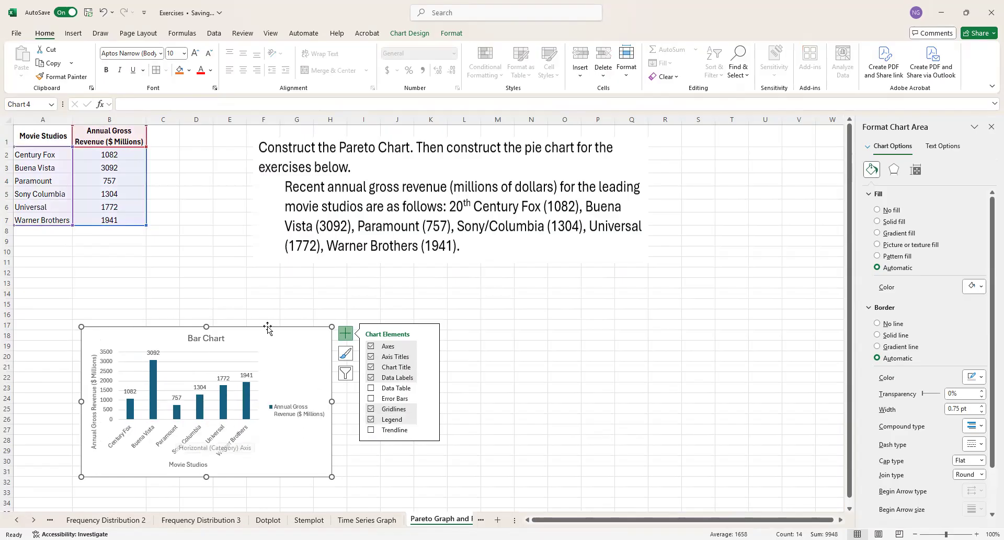
pyautogui.click(253, 274)
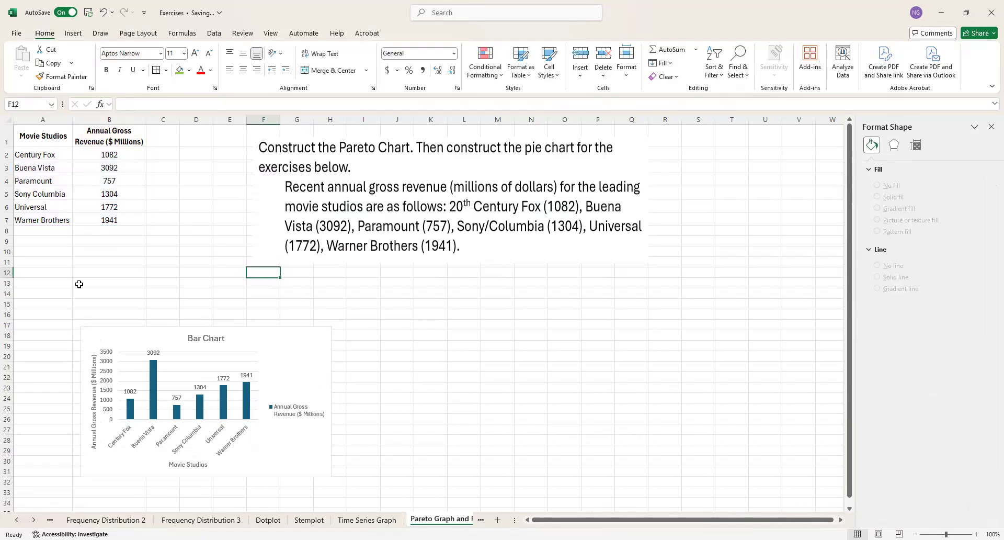
# Step: Insert a Pareto chart from the movie studio revenue data in A1:B7
pyautogui.moveTo(37, 138); pyautogui.dragTo(105, 217)
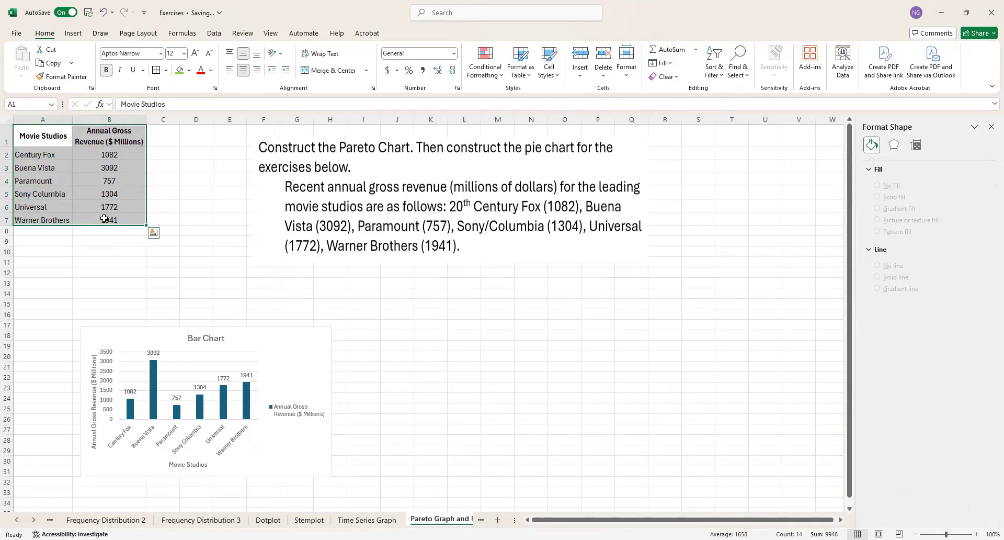
pyautogui.click(66, 34)
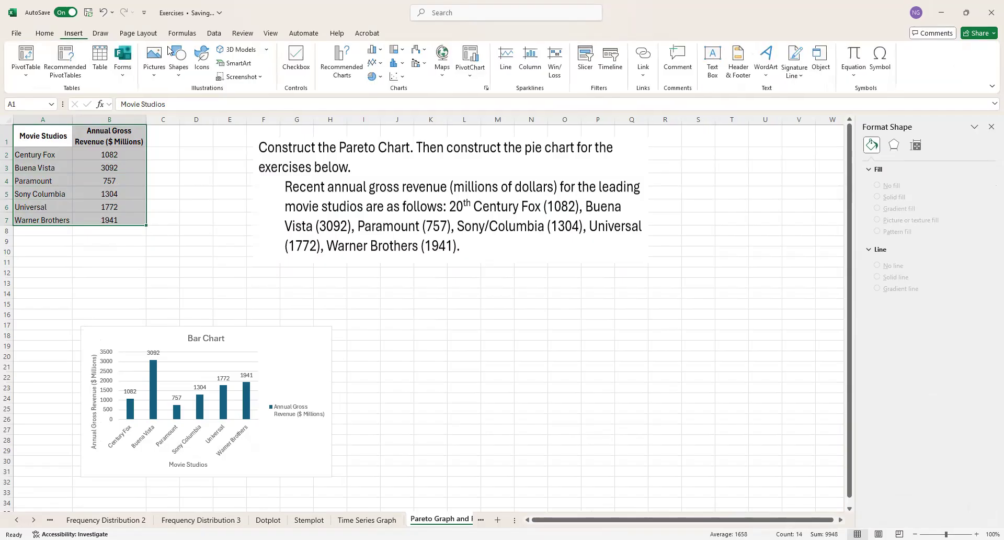
pyautogui.click(404, 64)
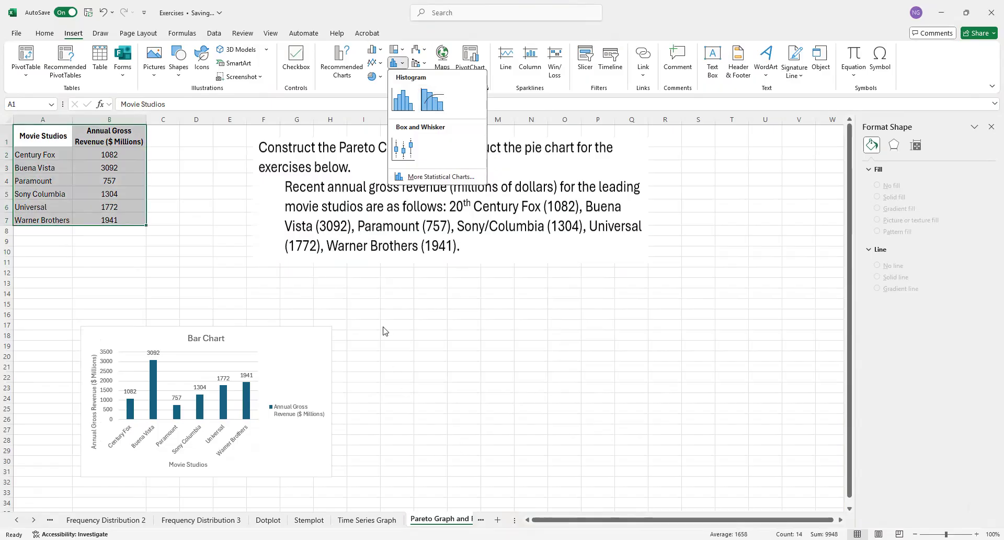
pyautogui.click(433, 101)
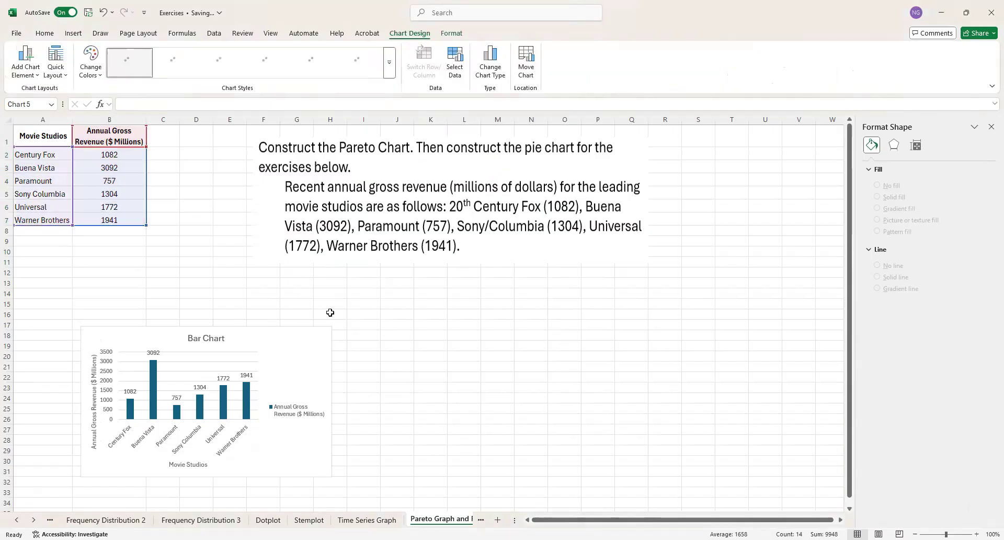
# Step: Move the Pareto chart just below the exercise text and enlarge it
pyautogui.moveTo(495, 257); pyautogui.dragTo(581, 271)
pyautogui.moveTo(639, 406); pyautogui.dragTo(710, 428)
pyautogui.click(565, 400)
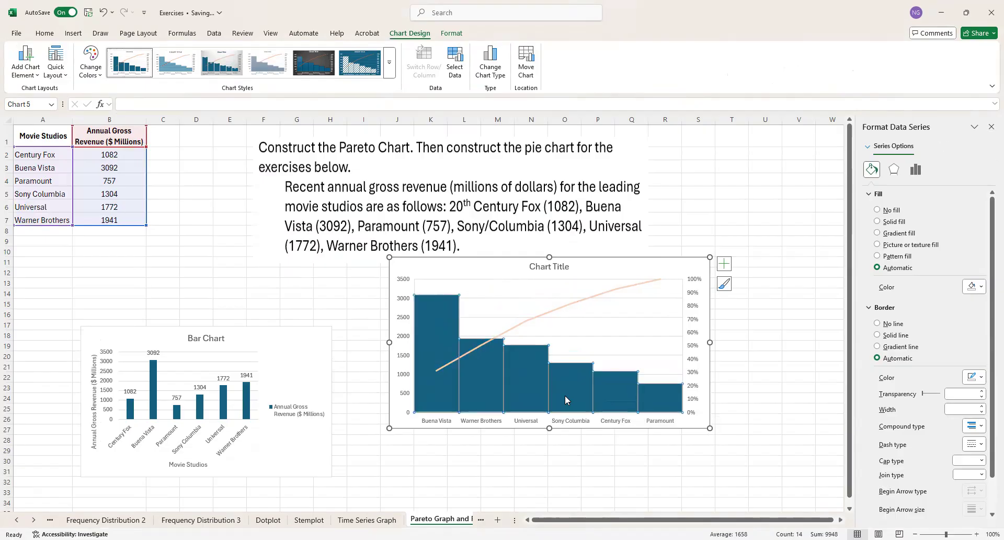
pyautogui.click(915, 169)
pyautogui.click(894, 169)
pyautogui.click(871, 169)
pyautogui.click(538, 380)
pyautogui.click(537, 376)
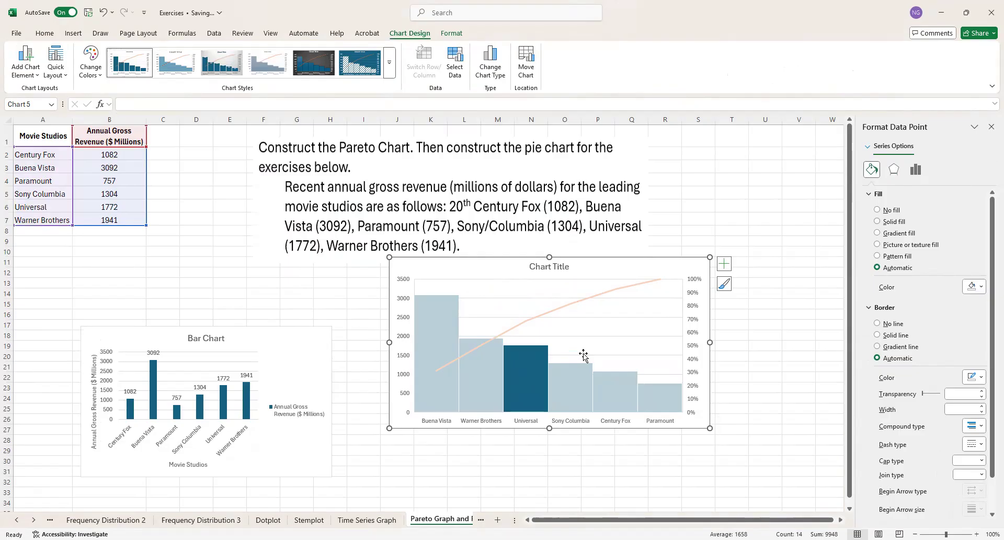
pyautogui.click(453, 472)
# Step: Separate the Pareto chart's bars by giving the whole data series a border width of 10.25 pt
pyautogui.click(471, 381)
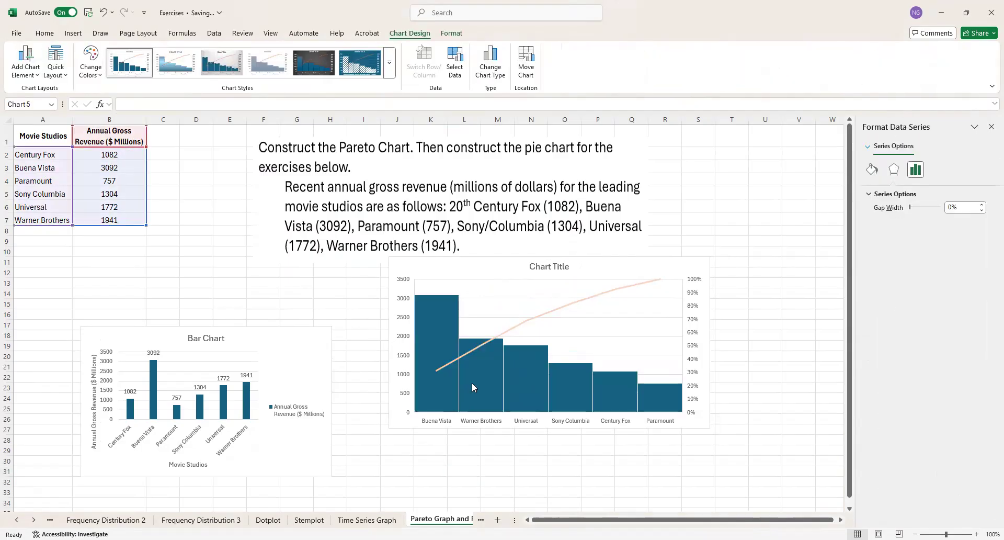
pyautogui.click(872, 169)
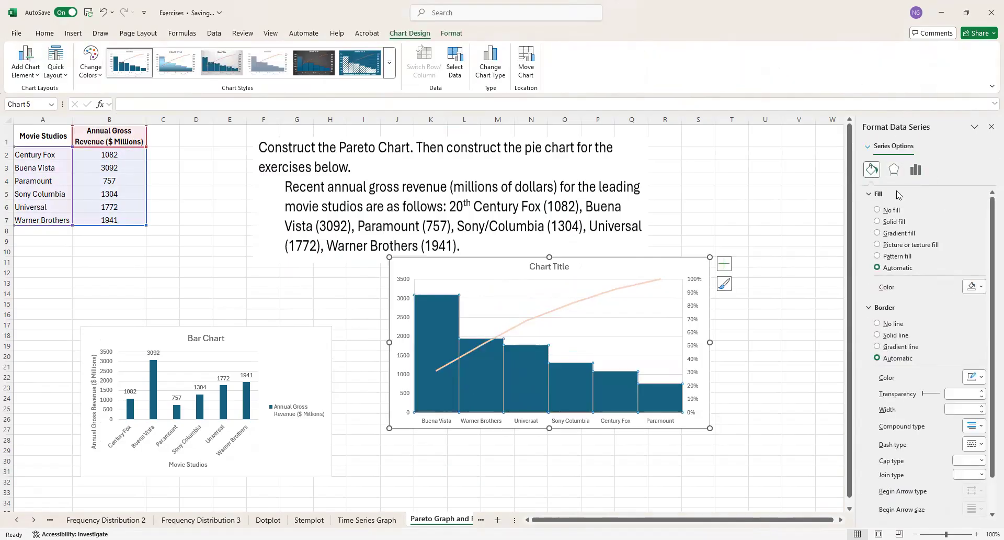
pyautogui.click(981, 406)
pyautogui.click(982, 406)
pyautogui.click(982, 407)
pyautogui.click(981, 406)
pyautogui.click(982, 406)
pyautogui.click(981, 406)
pyautogui.click(982, 406)
pyautogui.click(981, 406)
pyautogui.click(981, 406)
pyautogui.click(981, 407)
pyautogui.click(981, 406)
pyautogui.click(982, 406)
pyautogui.click(982, 406)
pyautogui.click(981, 406)
pyautogui.click(982, 406)
pyautogui.click(982, 406)
pyautogui.click(982, 406)
pyautogui.click(982, 406)
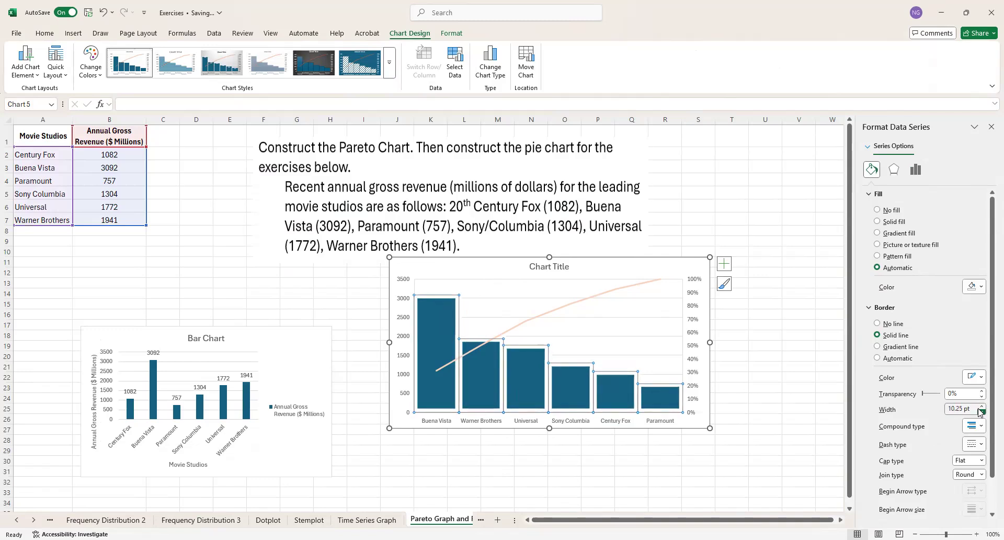
pyautogui.click(696, 460)
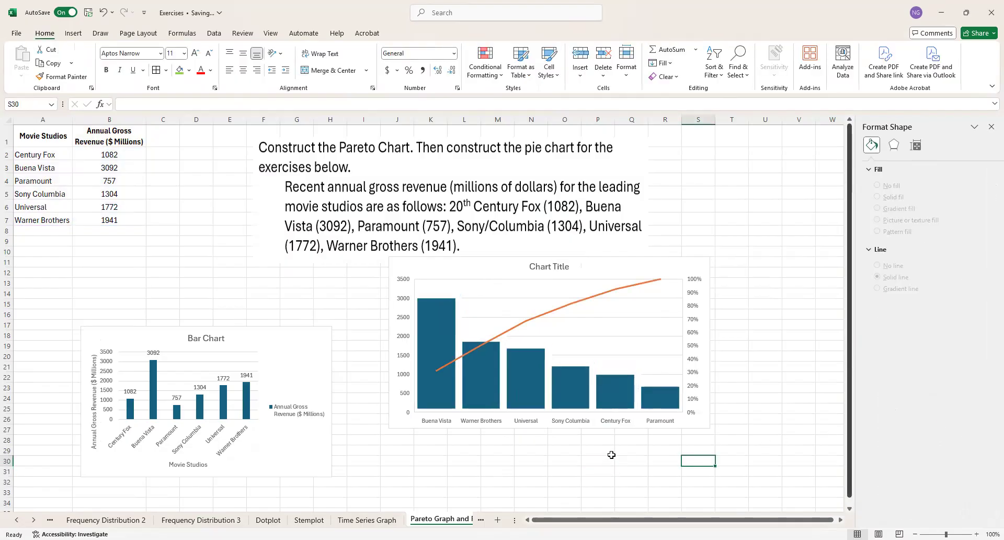
# Step: Hide the Pareto chart's cumulative line by setting it to No line
pyautogui.click(568, 309)
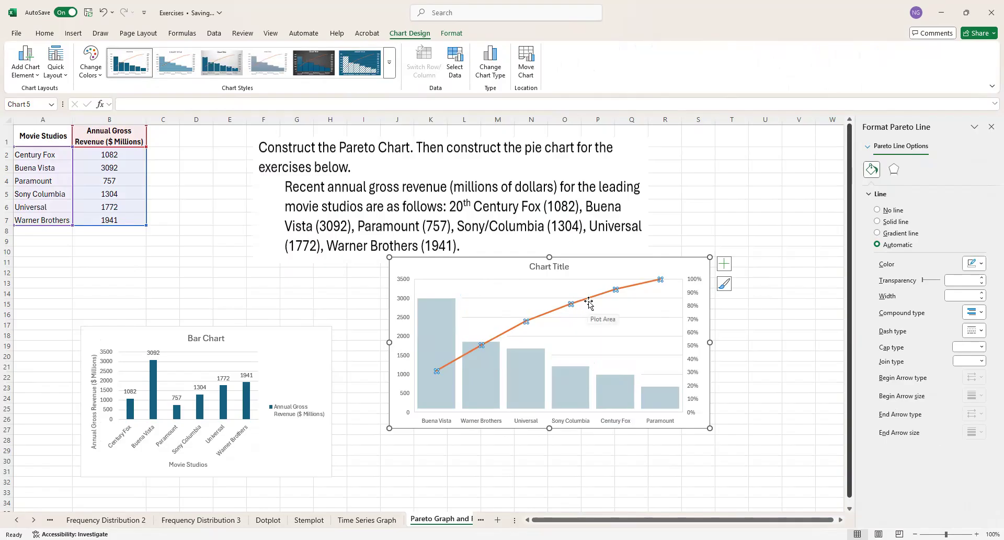
pyautogui.rightClick(589, 303)
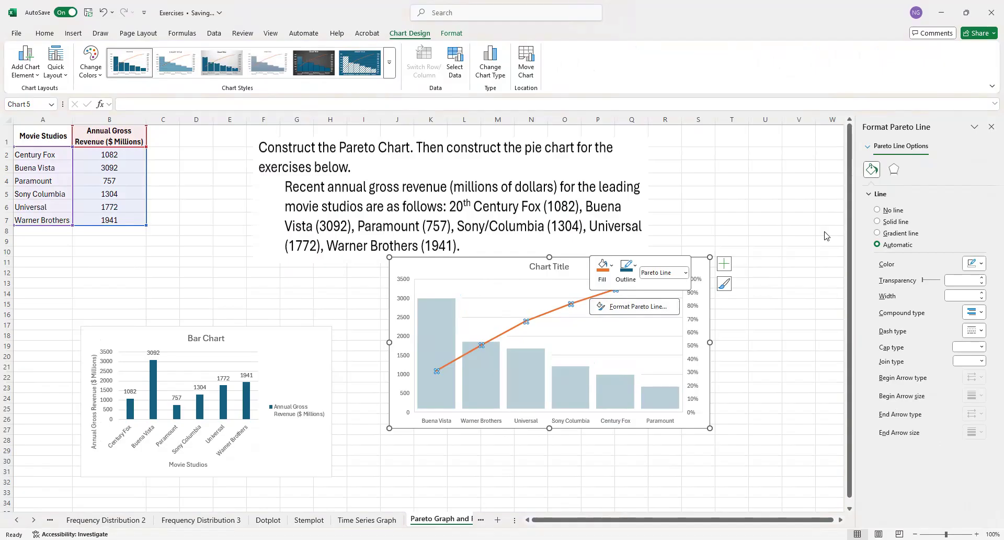
pyautogui.click(880, 212)
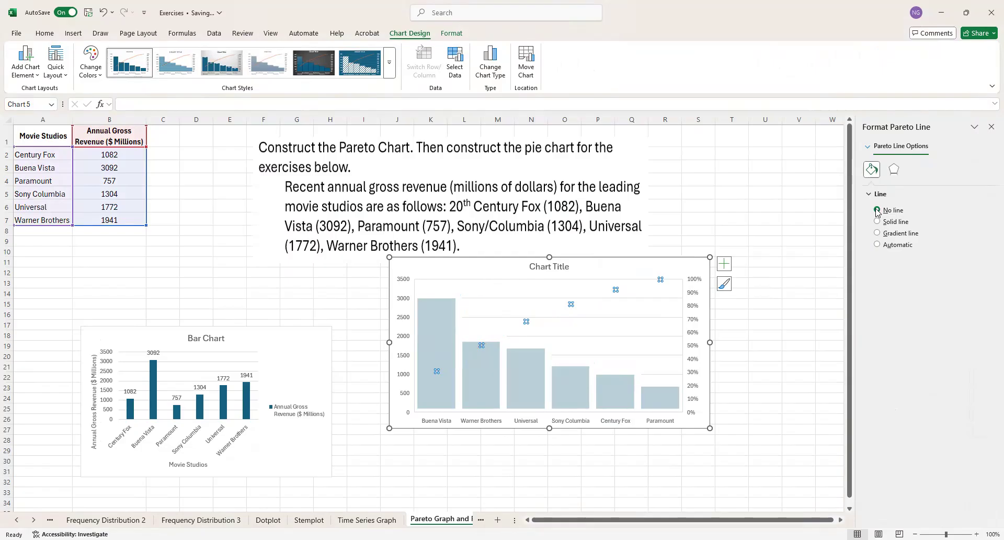
pyautogui.click(747, 391)
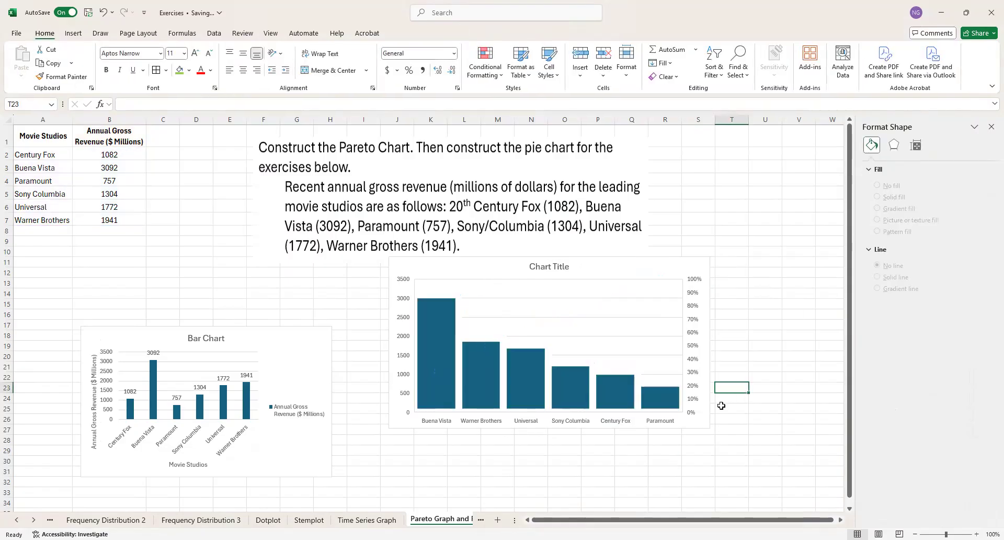
# Step: Delete the secondary percentage axis from the Pareto chart
pyautogui.click(690, 381)
pyautogui.click(690, 381)
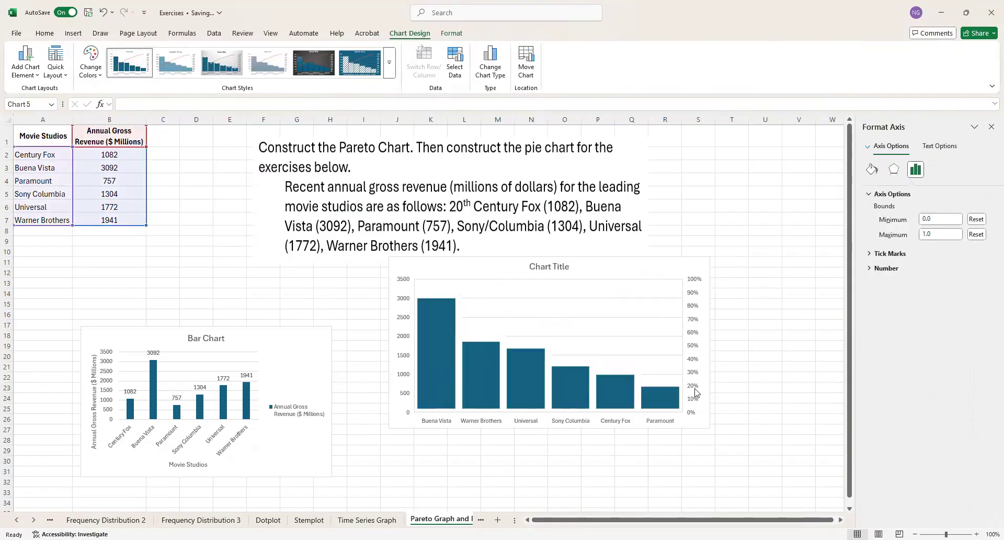
pyautogui.press('Delete')
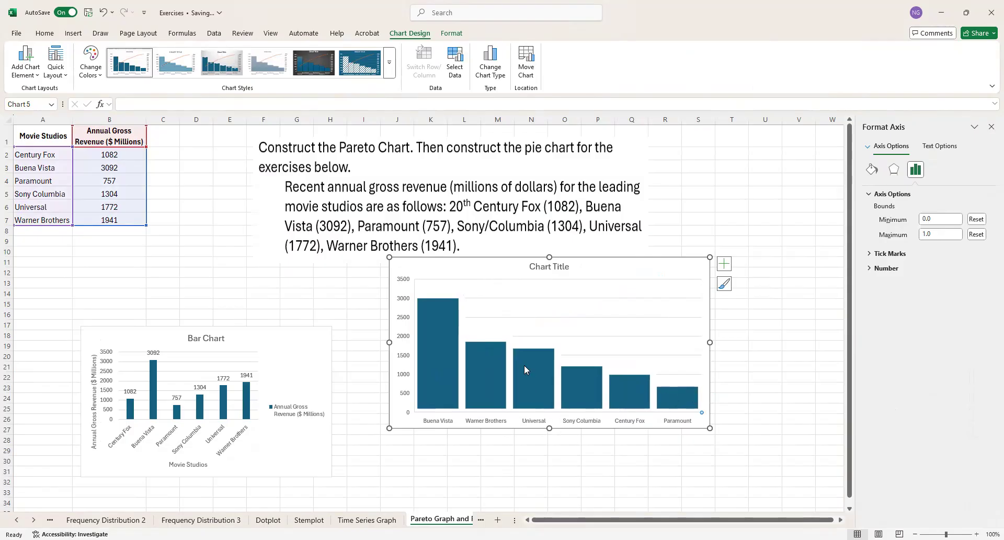
# Step: Add axis titles to the Pareto chart and set the horizontal one to "Movies Studios"
pyautogui.click(724, 264)
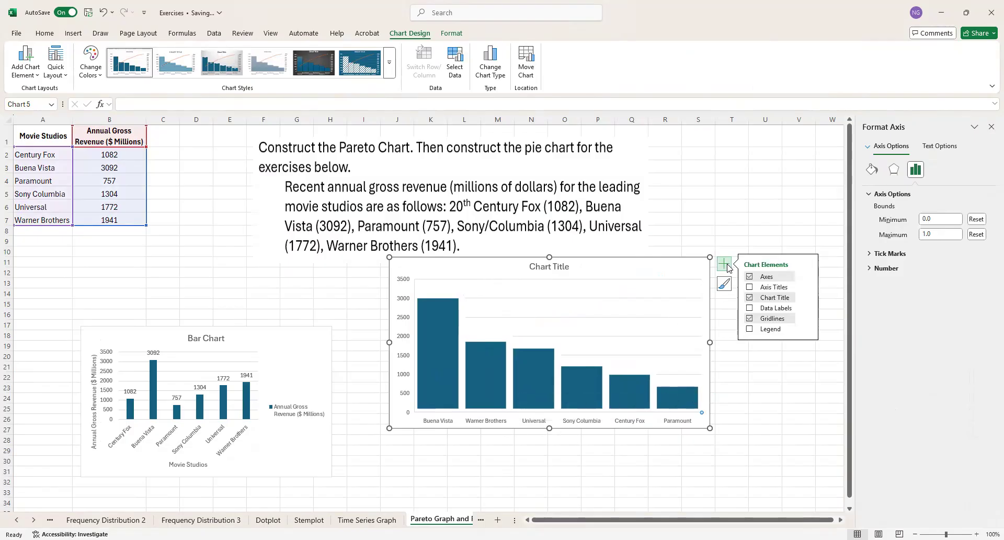
pyautogui.click(763, 287)
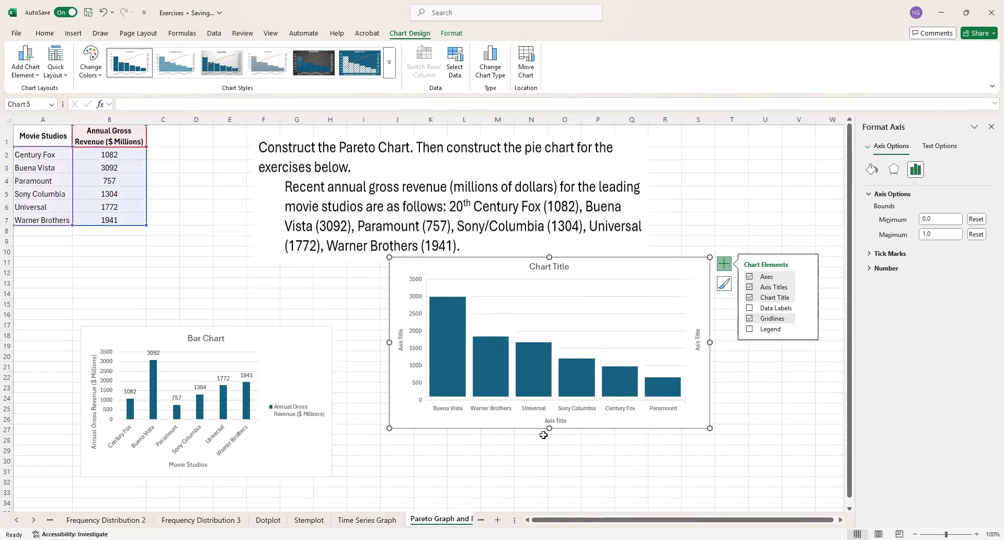
pyautogui.click(555, 423)
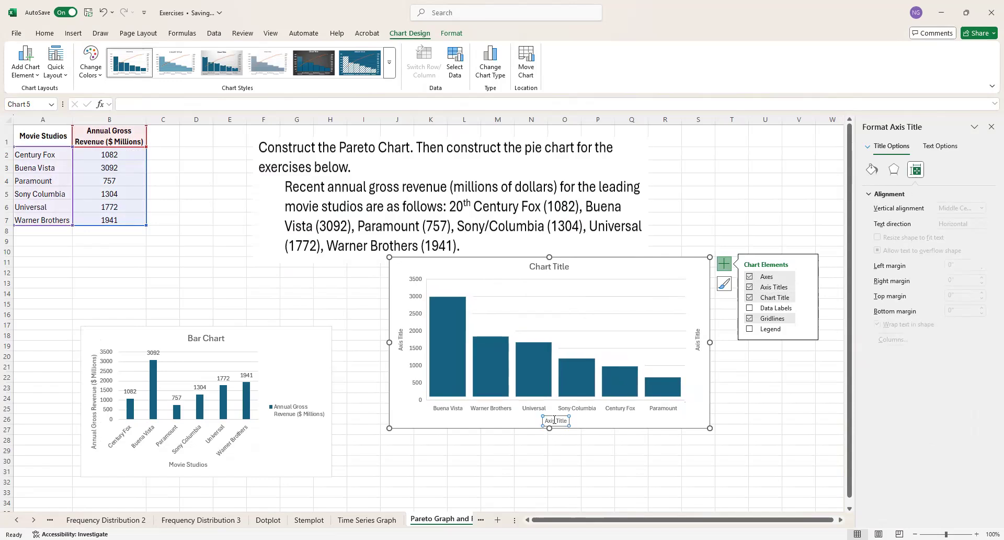
pyautogui.doubleClick(549, 420)
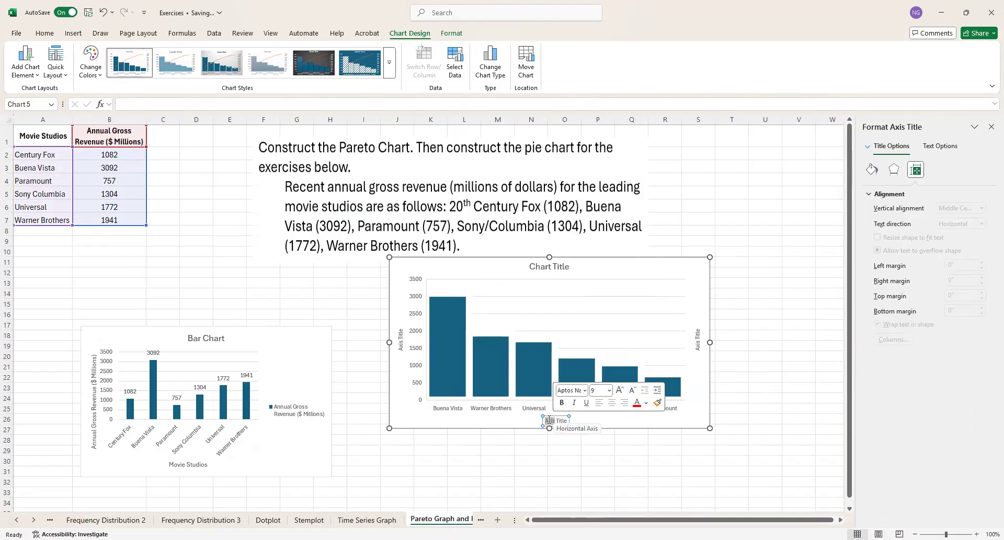
pyautogui.click(545, 420)
pyautogui.moveTo(545, 419); pyautogui.dragTo(569, 420)
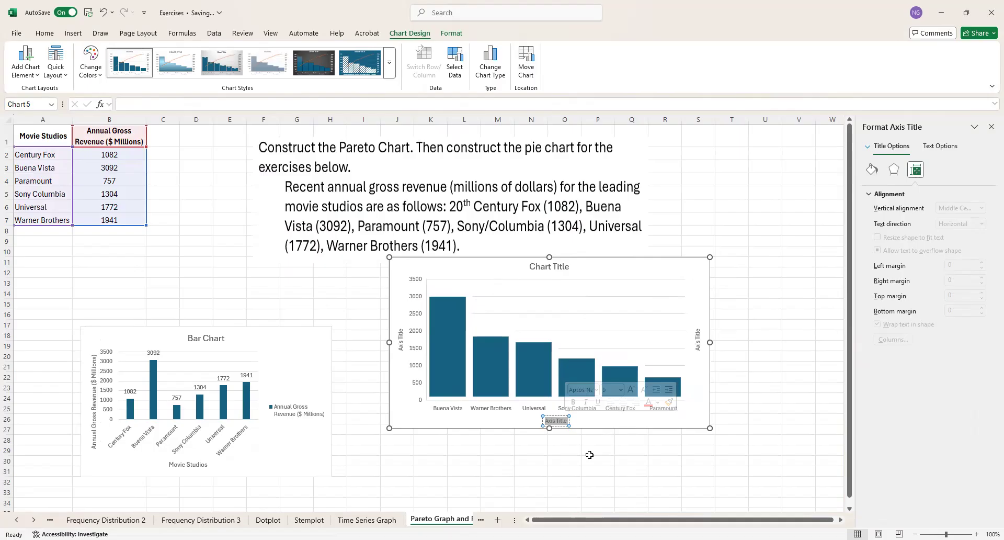
pyautogui.write('Movies')
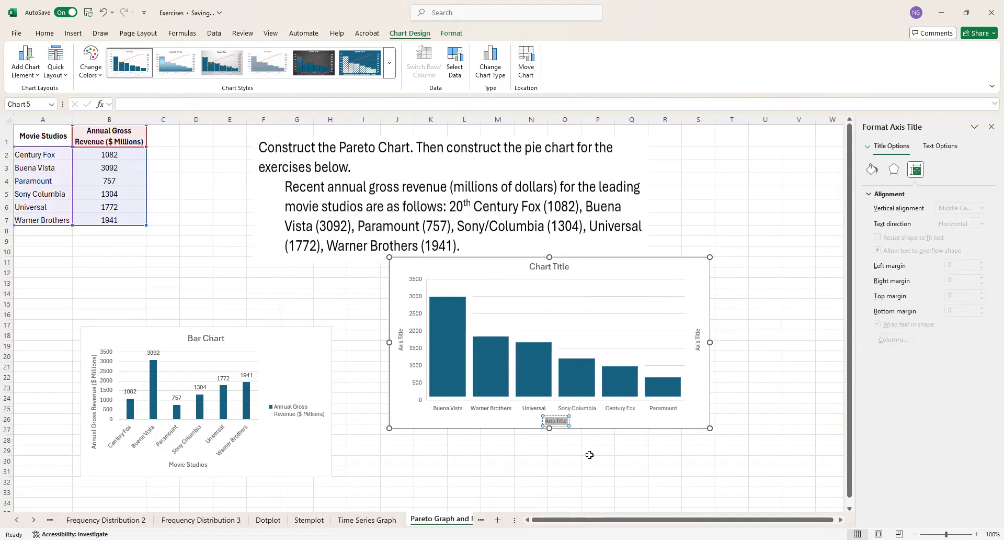
pyautogui.write(' Studios')
# Step: Set the Pareto chart's primary vertical axis title to "Annual Gross Revenue ($ Millions)"
pyautogui.click(400, 340)
pyautogui.moveTo(400, 329); pyautogui.dragTo(402, 353)
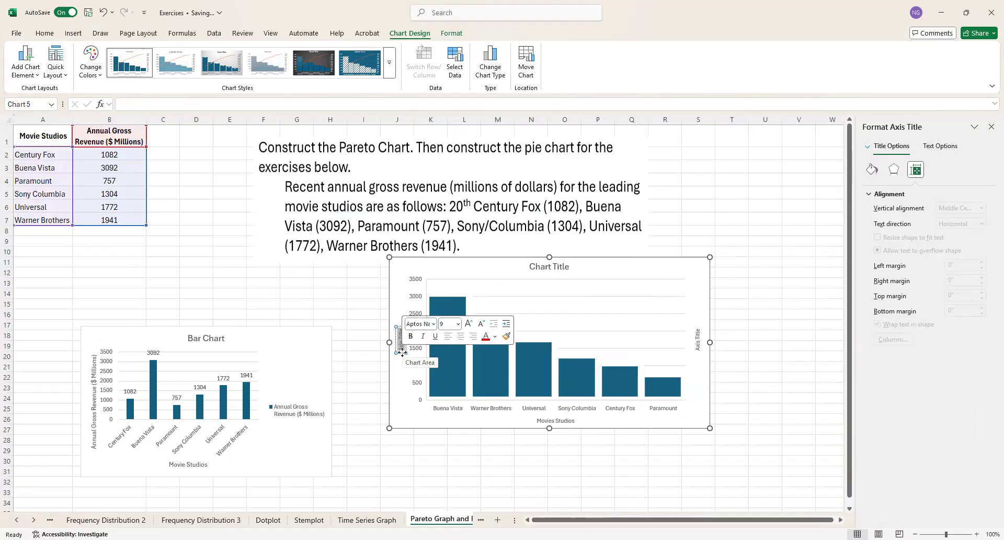
pyautogui.write('Annual')
pyautogui.press('BackSpace')
pyautogui.press('BackSpace')
pyautogui.write('nnual ')
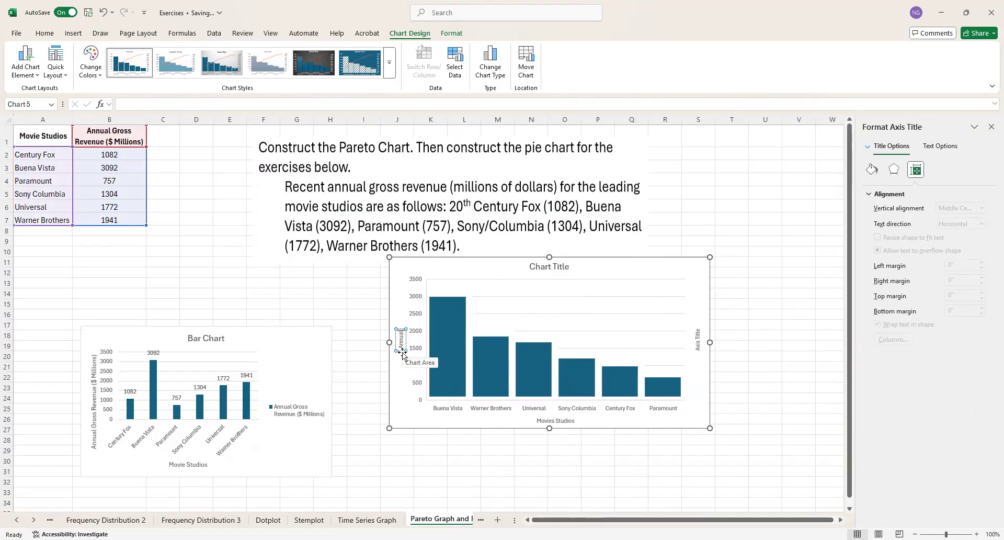
pyautogui.write('Gross Revenue')
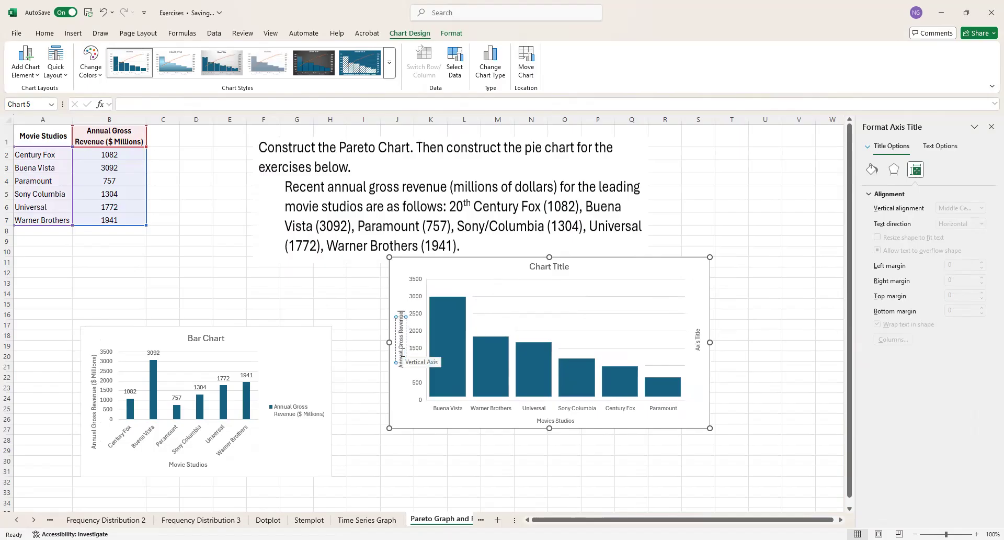
pyautogui.write(' ($ Millions)')
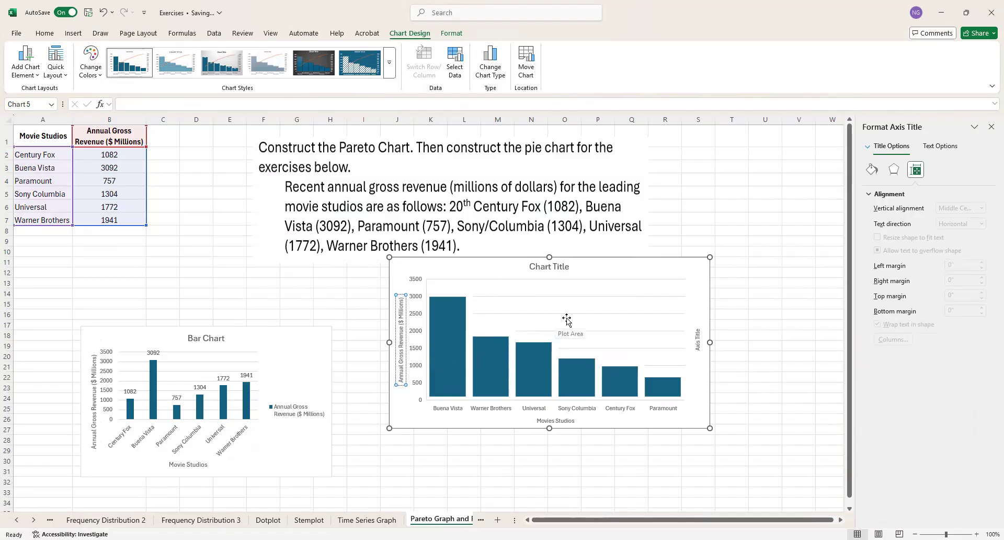
# Step: Replace the placeholder title of the Pareto chart with "Pareto Chart"
pyautogui.click(556, 268)
pyautogui.doubleClick(555, 267)
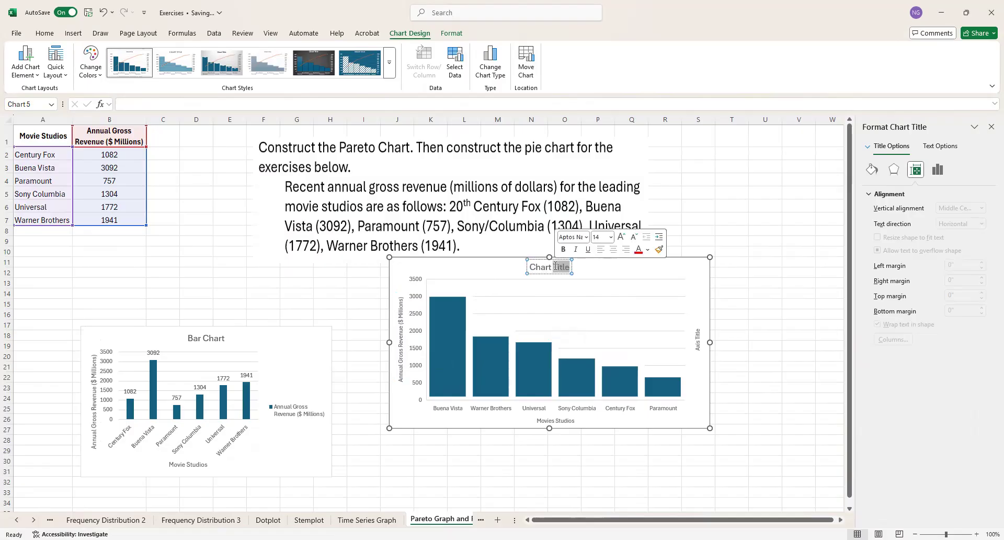
pyautogui.press('BackSpace')
pyautogui.press('BackSpace')
pyautogui.press('BackSpace')
pyautogui.press('BackSpace')
pyautogui.press('BackSpace')
pyautogui.press('BackSpace')
pyautogui.press('BackSpace')
pyautogui.write('Pareto Chart')
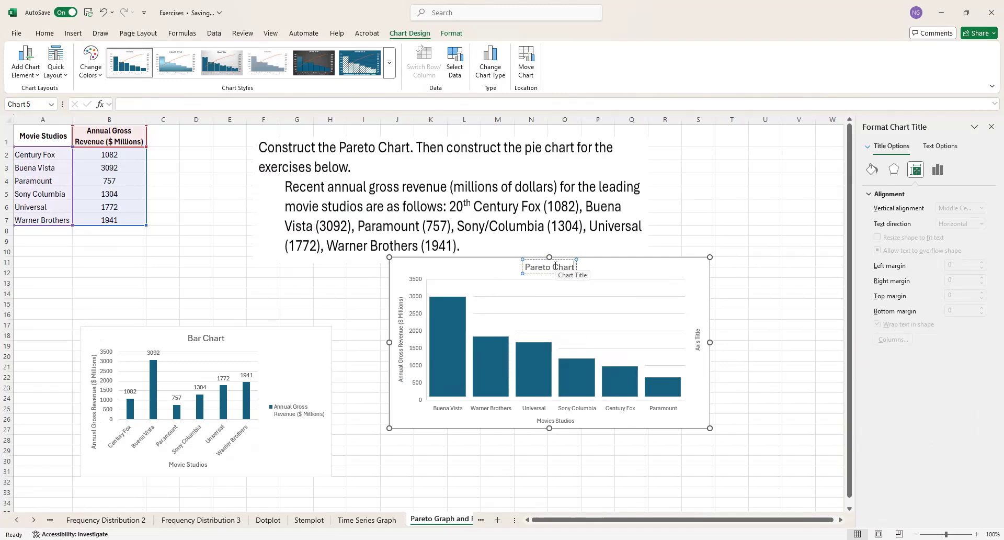
# Step: Add data labels to the Pareto chart's bars, and try a legend before removing it again
pyautogui.click(493, 355)
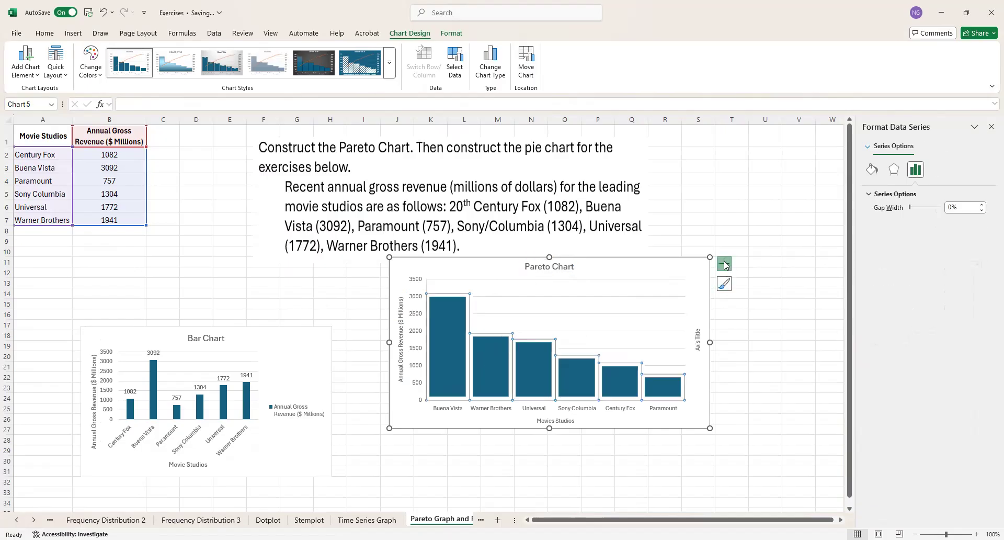
pyautogui.click(725, 264)
pyautogui.click(769, 309)
pyautogui.click(768, 310)
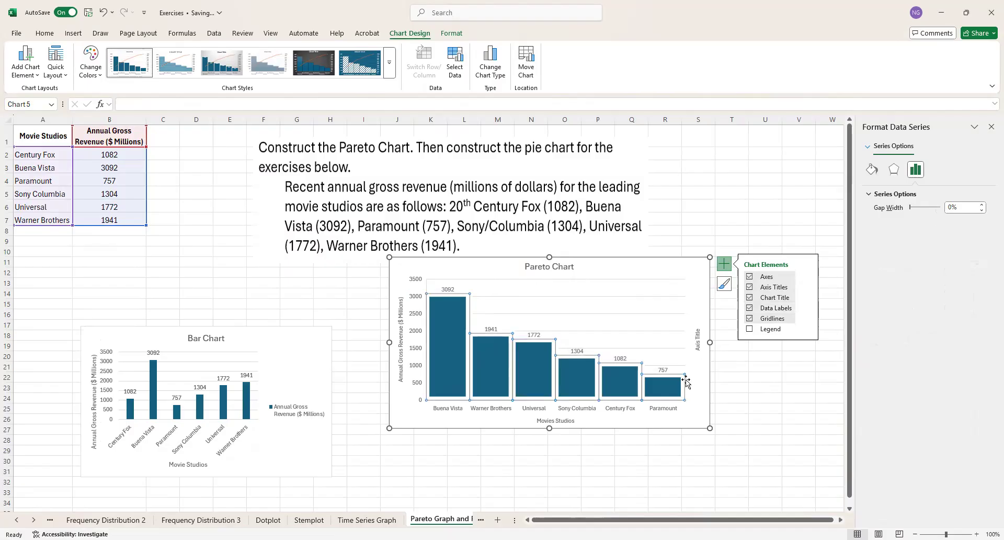
pyautogui.click(749, 329)
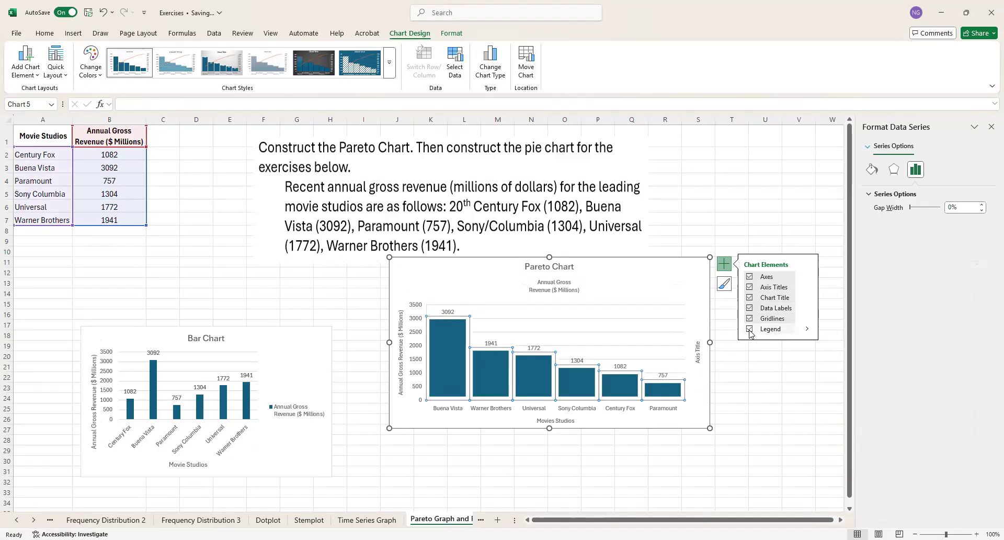
pyautogui.click(750, 330)
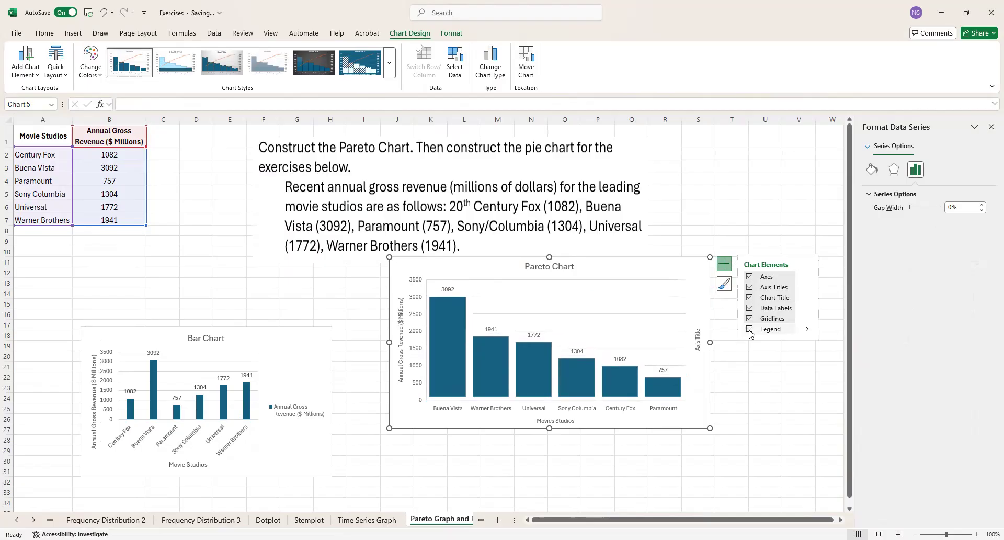
# Step: Delete the unused secondary vertical axis title from the Pareto chart
pyautogui.click(697, 347)
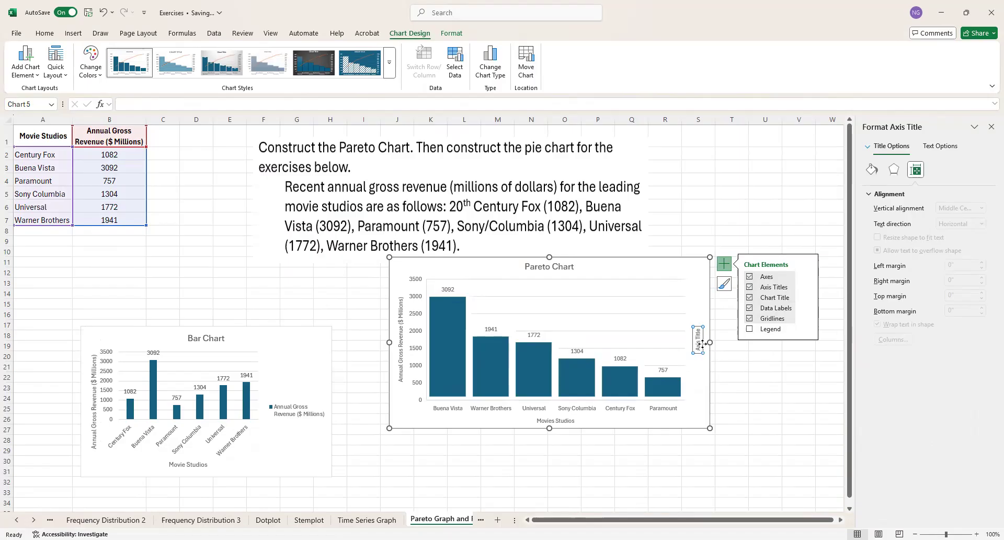
pyautogui.press('Delete')
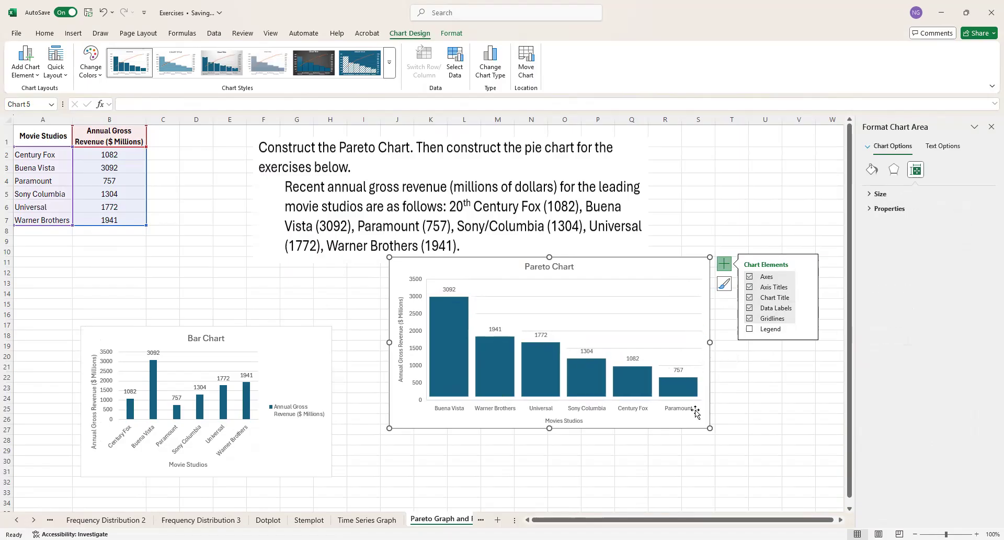
pyautogui.click(426, 467)
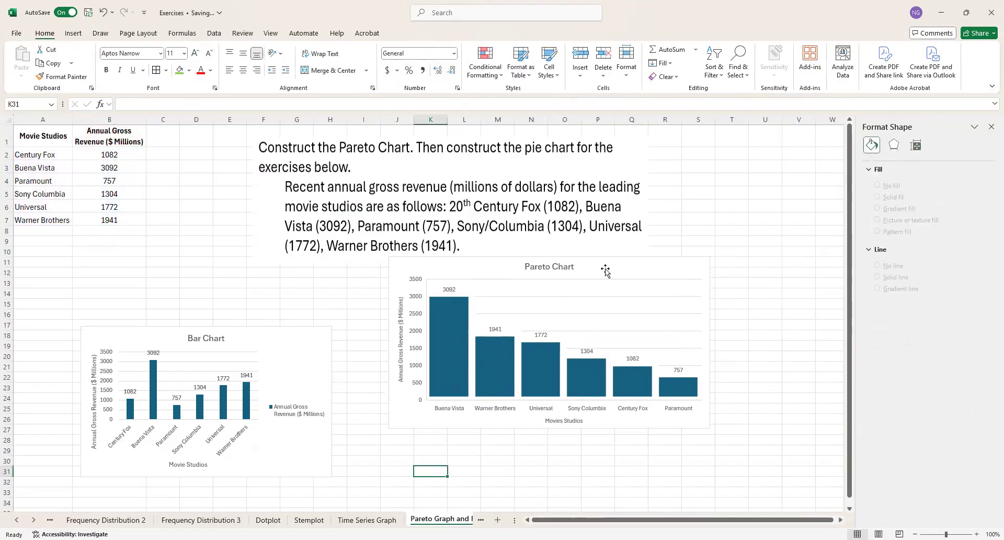
# Step: Arrange the bar chart and the Pareto chart side by side below the exercise text, with the bar chart first
pyautogui.moveTo(605, 269); pyautogui.dragTo(691, 278)
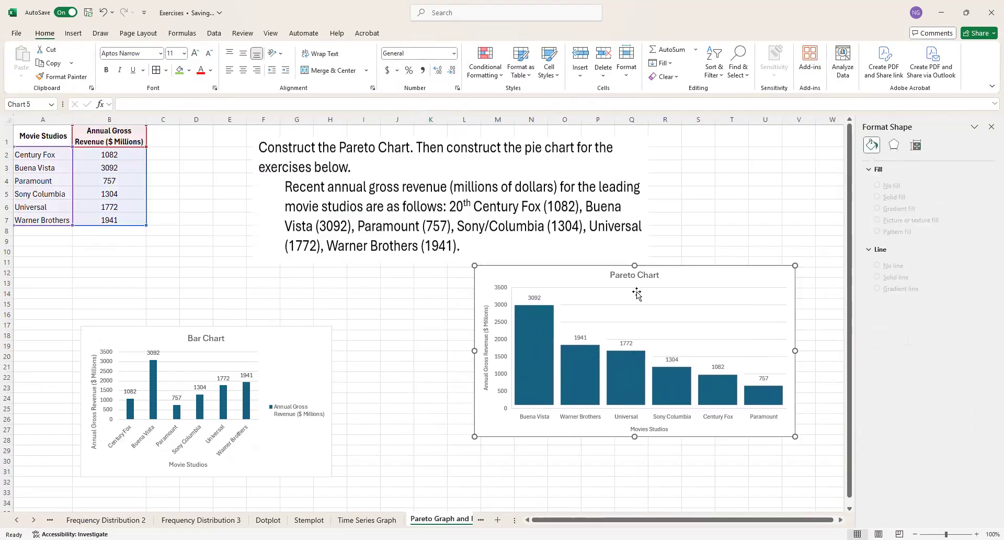
pyautogui.moveTo(301, 337); pyautogui.dragTo(425, 275)
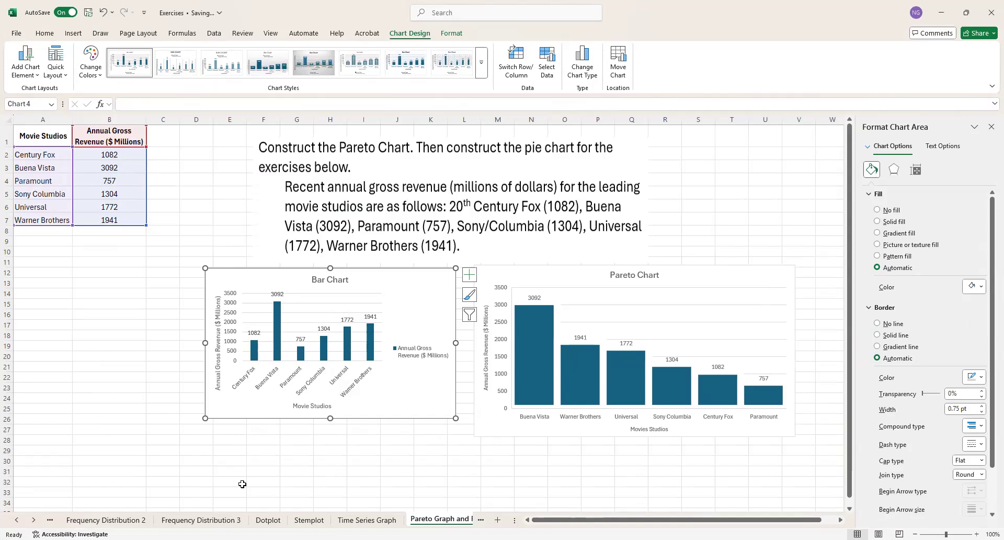
pyautogui.click(82, 365)
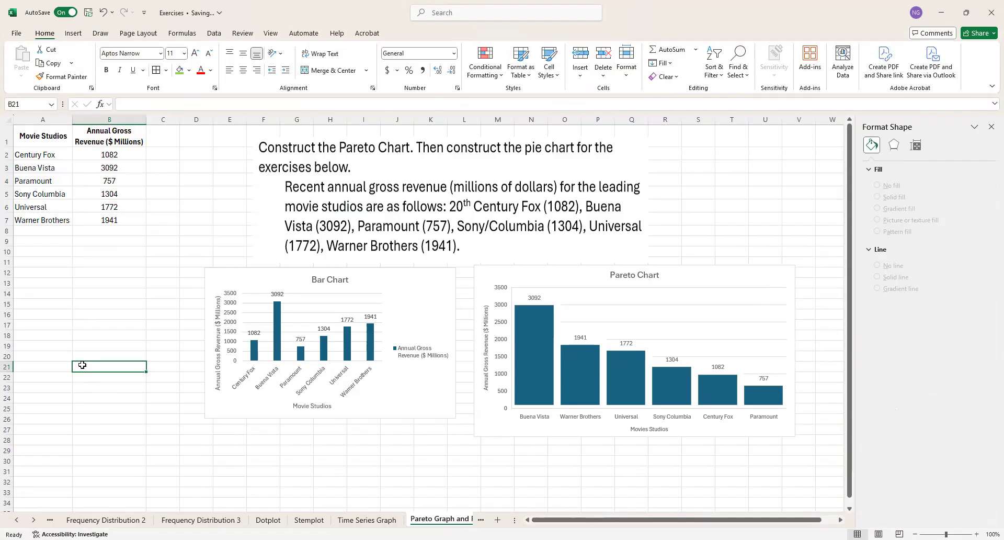
# Step: Insert a 2-D pie chart from the movie studio revenue table in A1:B7
pyautogui.click(47, 135)
pyautogui.moveTo(47, 134); pyautogui.dragTo(109, 219)
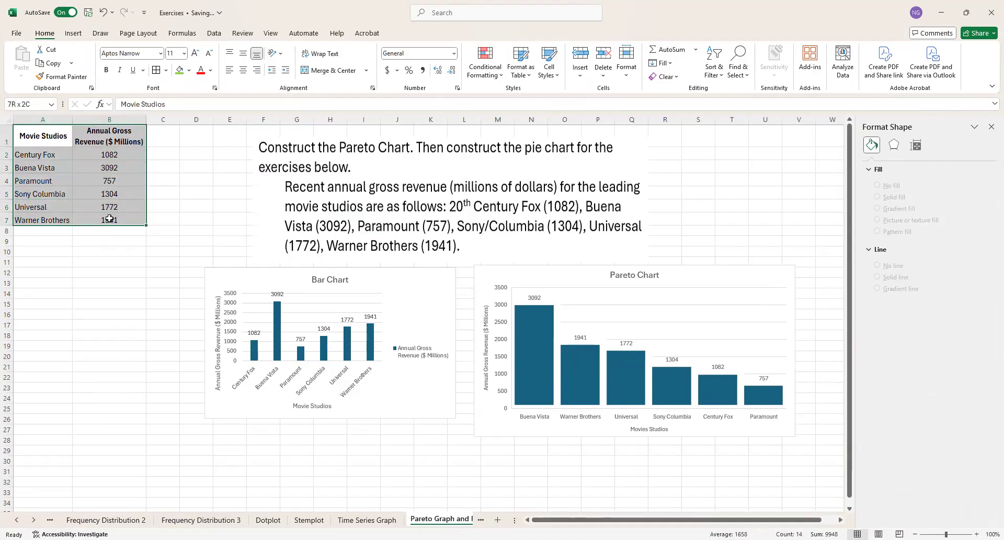
pyautogui.moveTo(109, 220); pyautogui.dragTo(109, 219)
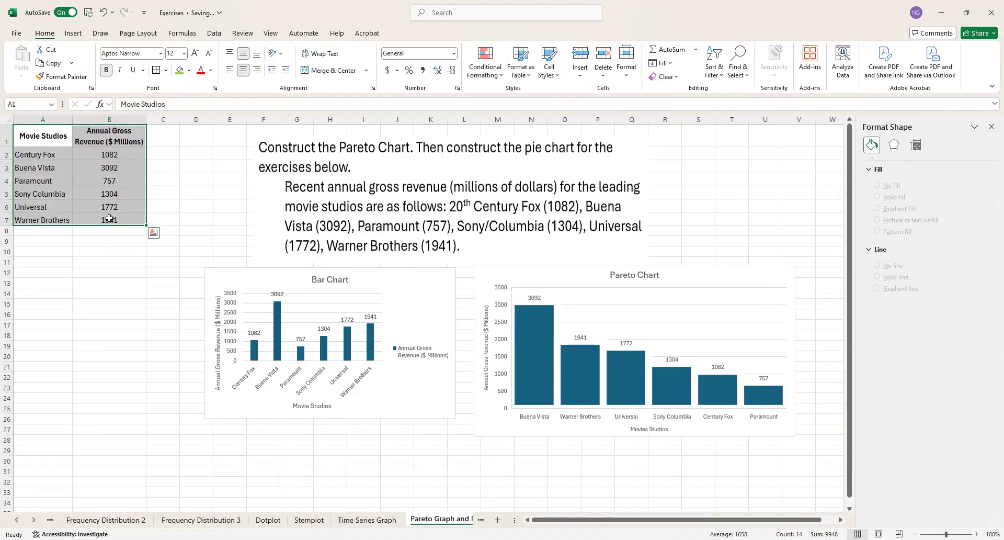
pyautogui.click(72, 34)
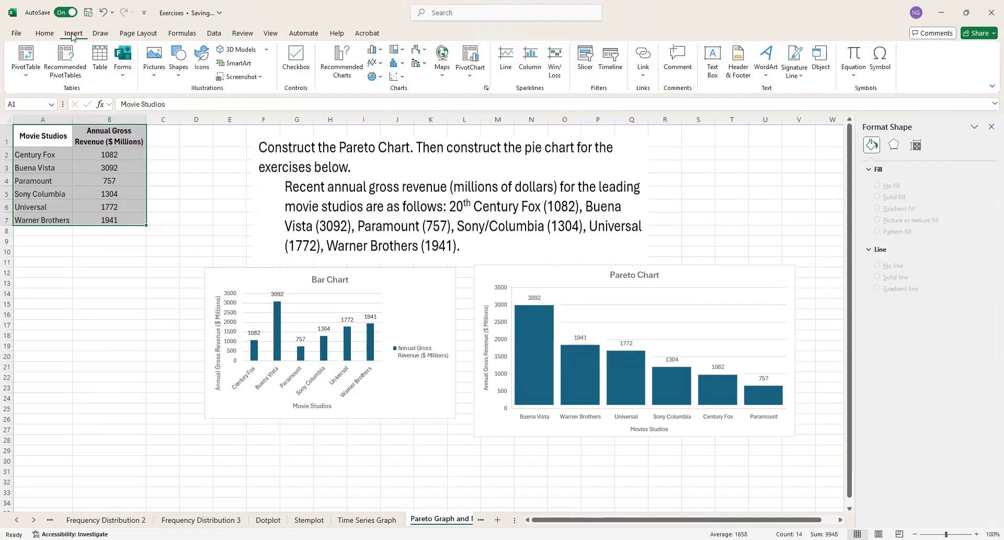
pyautogui.click(379, 79)
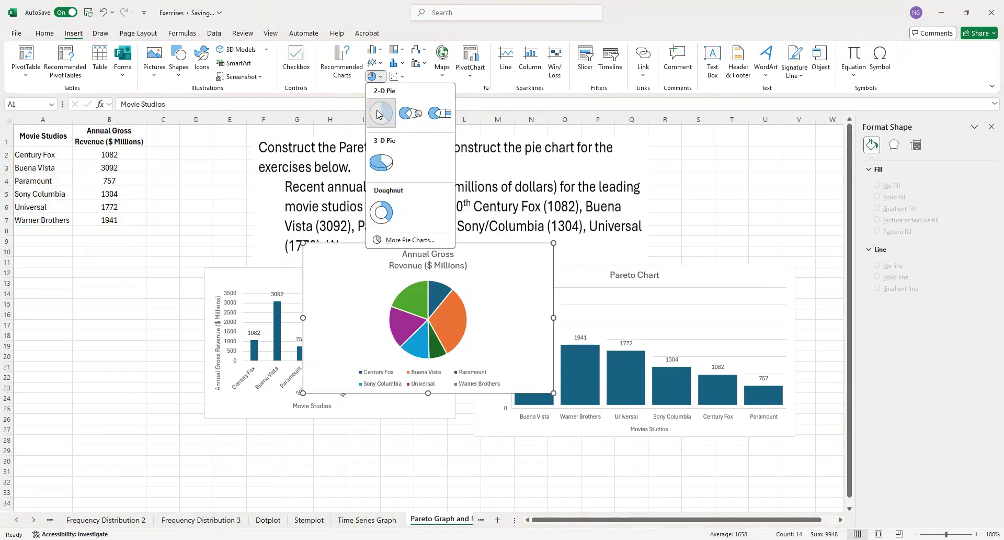
pyautogui.click(379, 114)
# Step: Spread out the charts so the pie chart sits below the data table, and move the exercise text beside the table, clear of the bar chart
pyautogui.moveTo(489, 277); pyautogui.dragTo(231, 364)
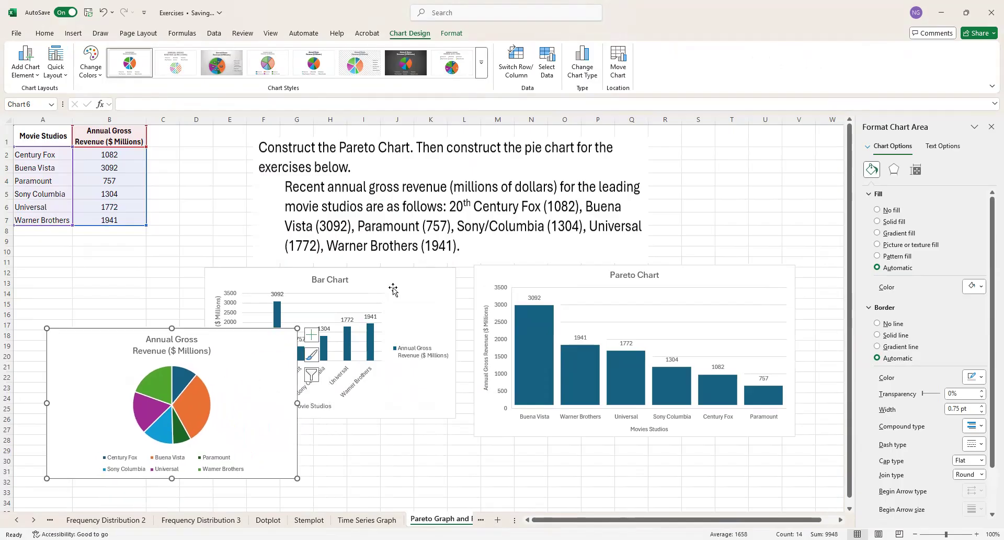
pyautogui.moveTo(408, 281); pyautogui.dragTo(789, 163)
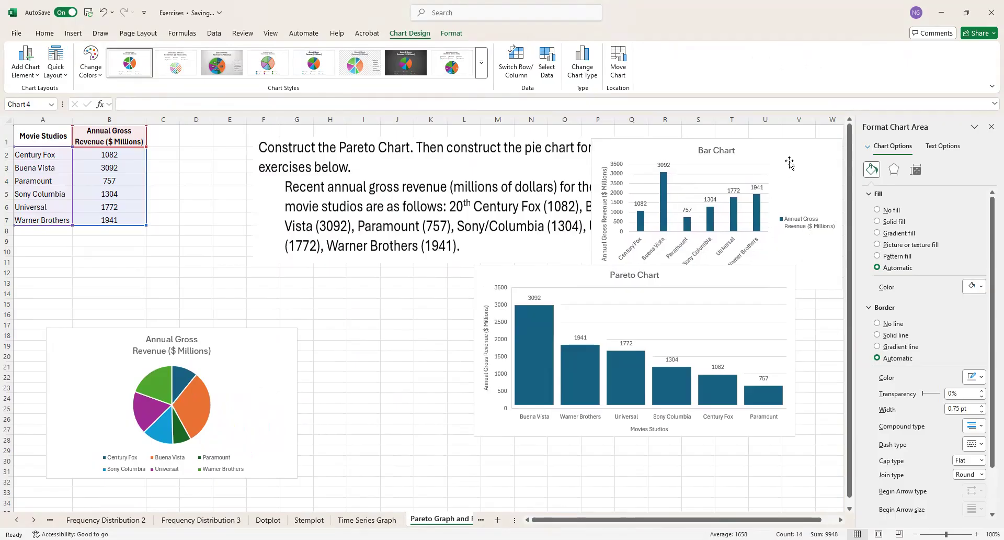
pyautogui.moveTo(541, 278); pyautogui.dragTo(571, 348)
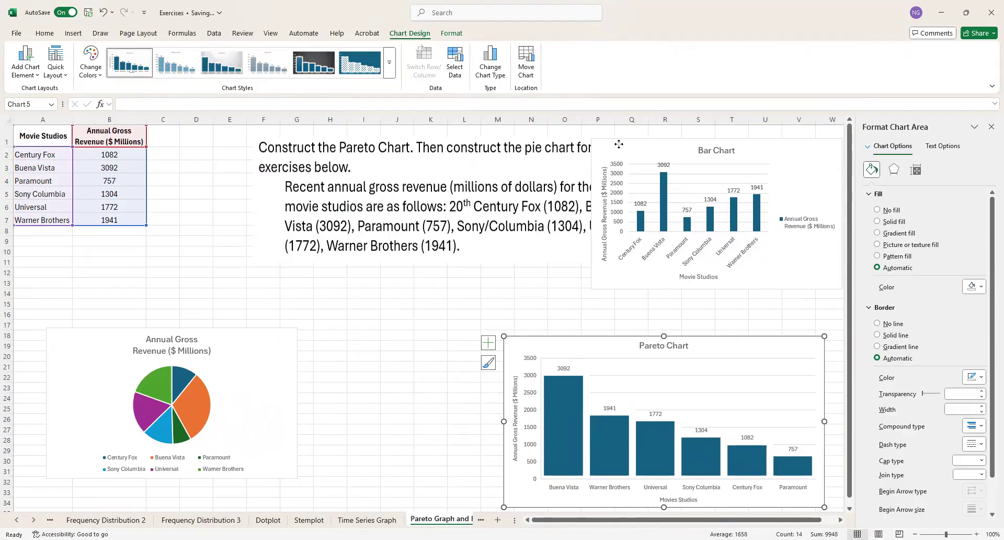
pyautogui.moveTo(619, 144); pyautogui.dragTo(595, 171)
pyautogui.click(471, 225)
pyautogui.moveTo(471, 224); pyautogui.dragTo(384, 221)
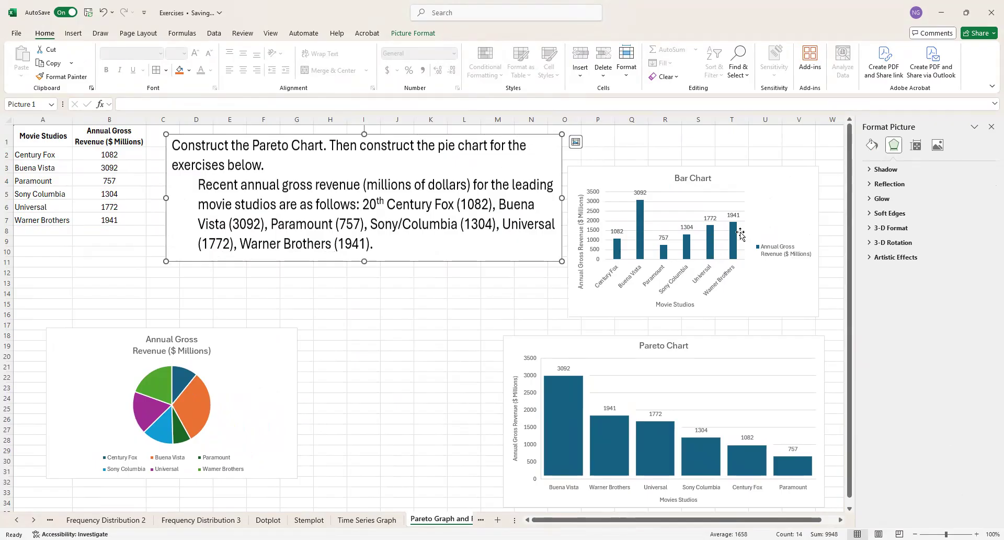
# Step: Stack the bar chart directly above the Pareto chart beside the exercise text, and raise the pie chart to start at row 14
pyautogui.click(733, 193)
pyautogui.moveTo(753, 179); pyautogui.dragTo(756, 147)
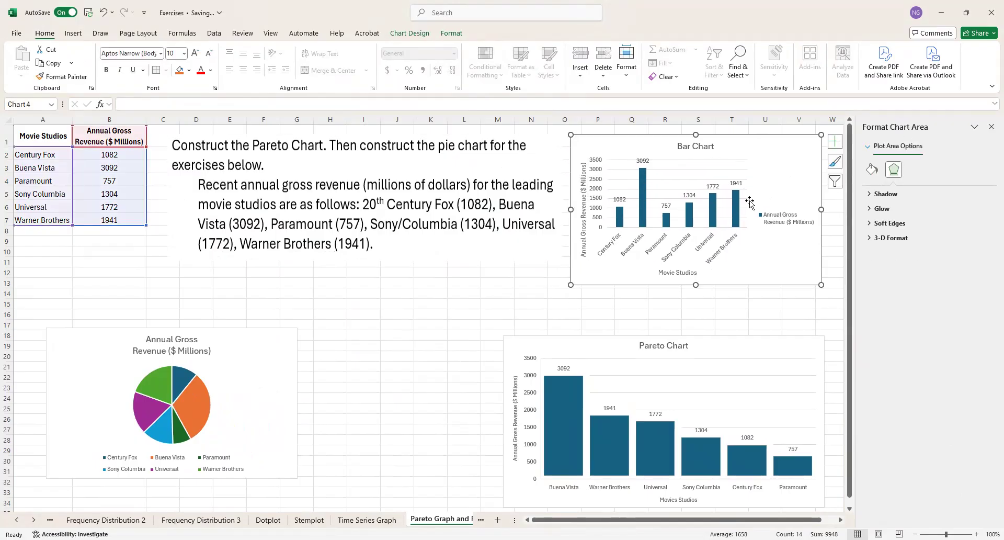
pyautogui.moveTo(725, 351); pyautogui.dragTo(724, 298)
pyautogui.click(237, 371)
pyautogui.moveTo(237, 371); pyautogui.dragTo(265, 333)
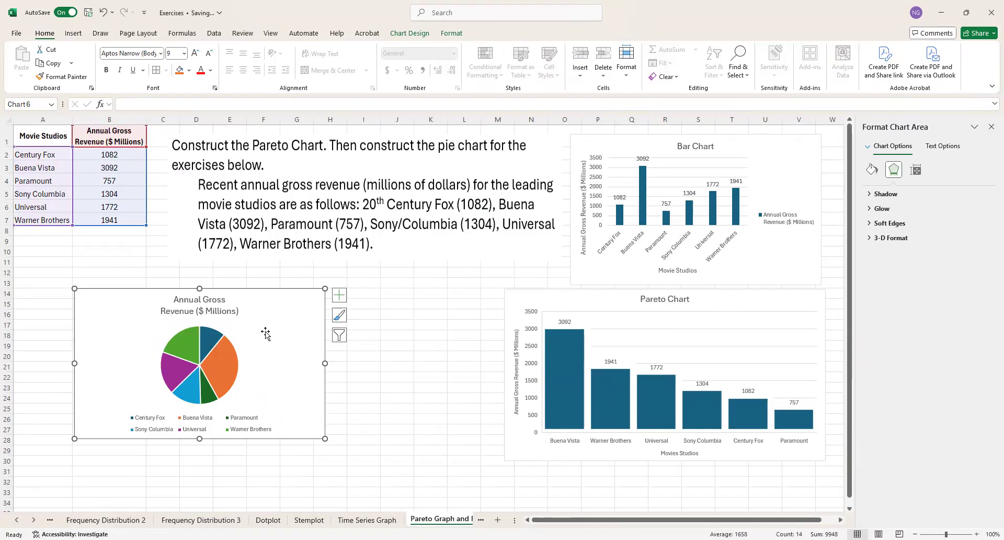
# Step: Compare the available pie chart styles and apply Style 3 with percentage labels and a grey gradient background
pyautogui.click(340, 337)
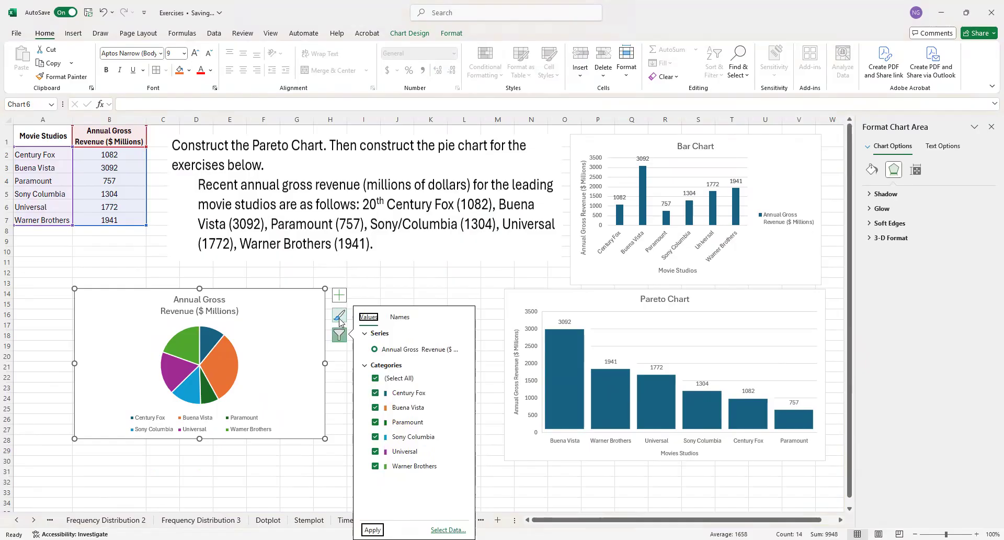
pyautogui.click(339, 317)
pyautogui.click(213, 357)
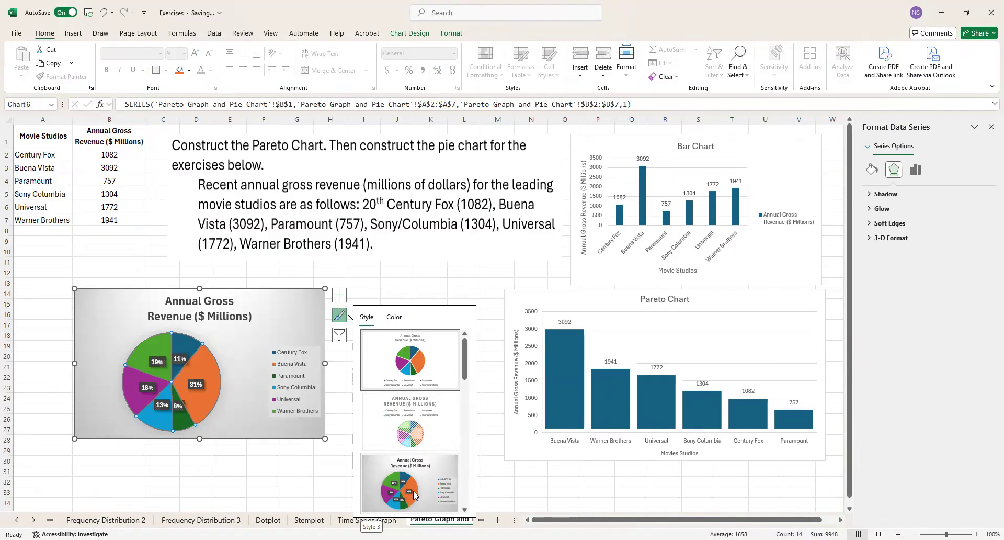
pyautogui.scroll(-2, 418, 490)
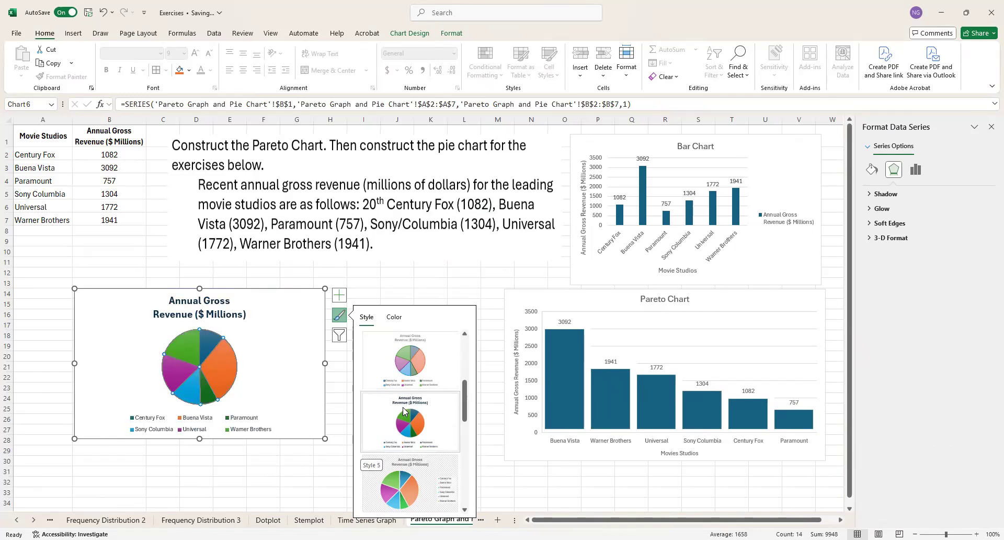
pyautogui.scroll(2, 408, 416)
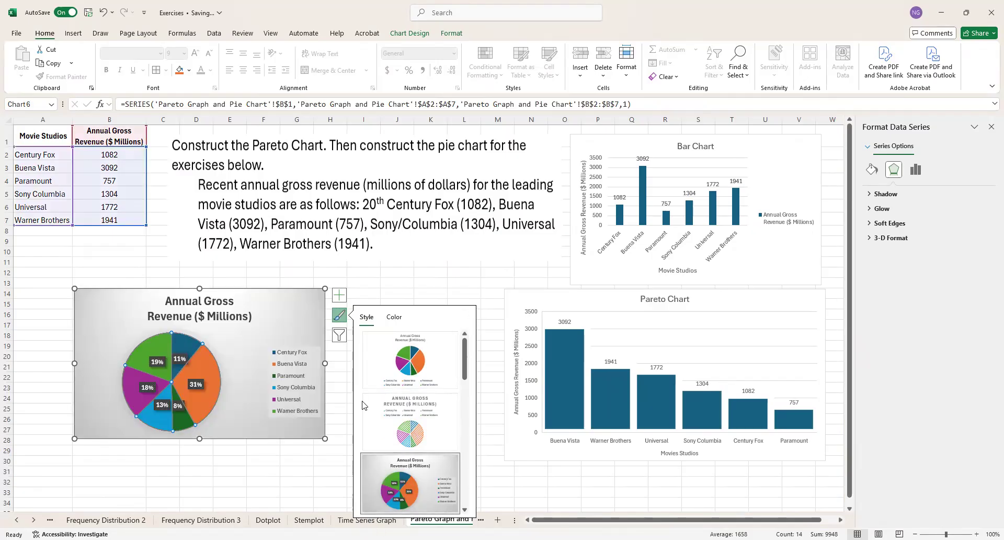
# Step: Check the pie chart's elements and filters, try Style 1, and switch back to Style 3
pyautogui.click(342, 298)
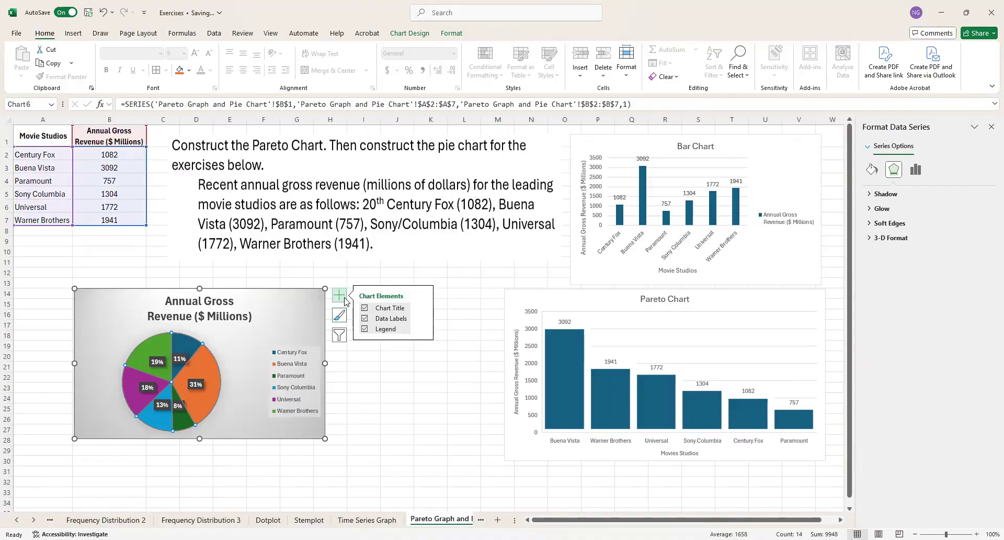
pyautogui.click(340, 334)
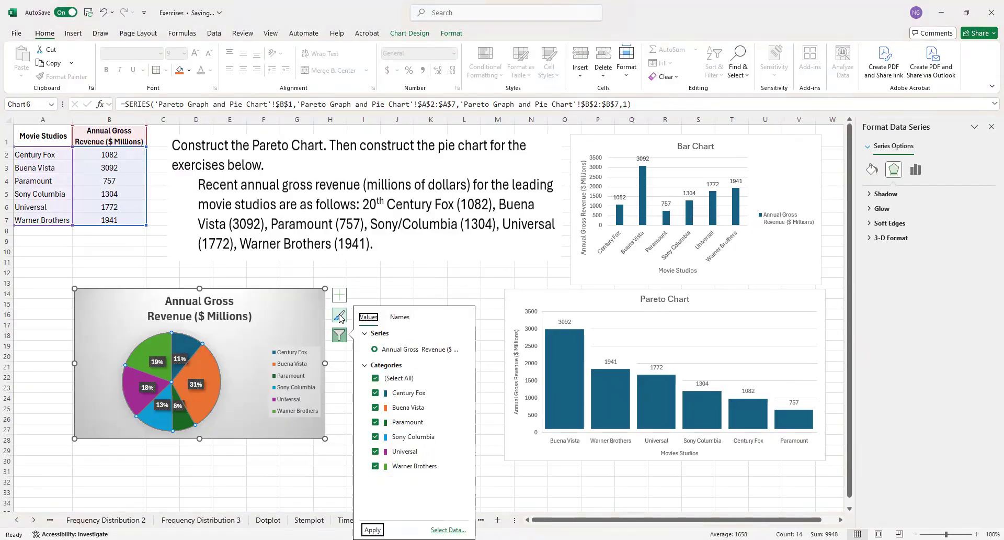
pyautogui.click(339, 317)
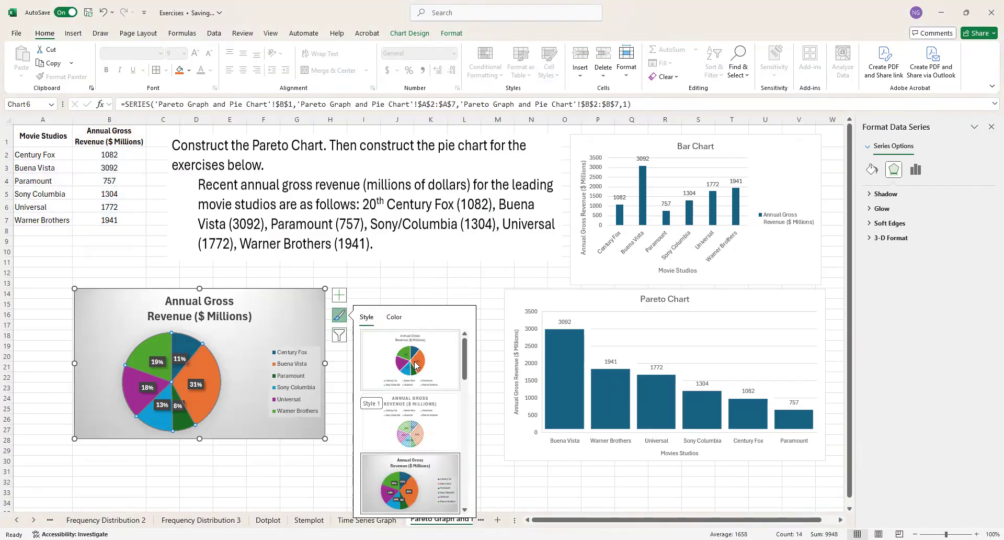
pyautogui.click(416, 365)
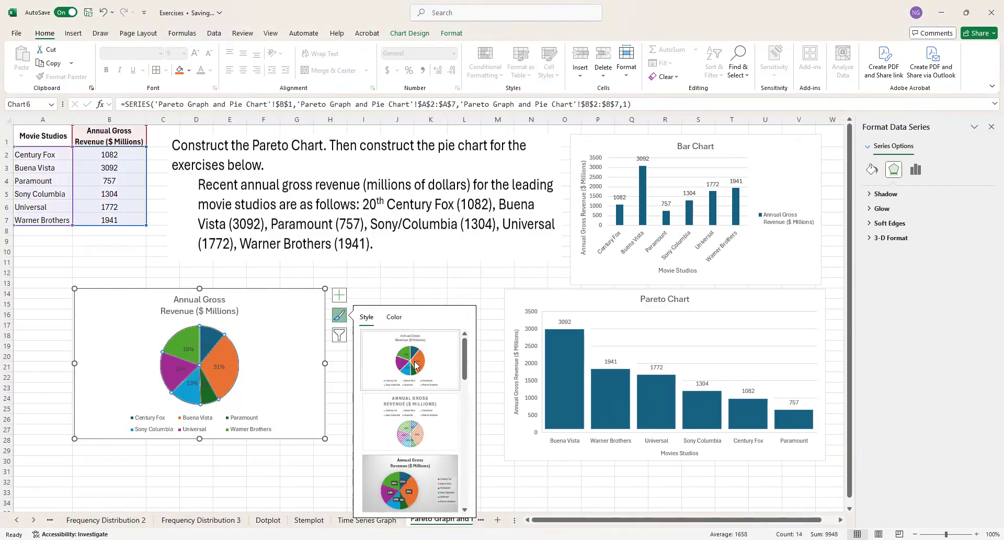
pyautogui.click(417, 494)
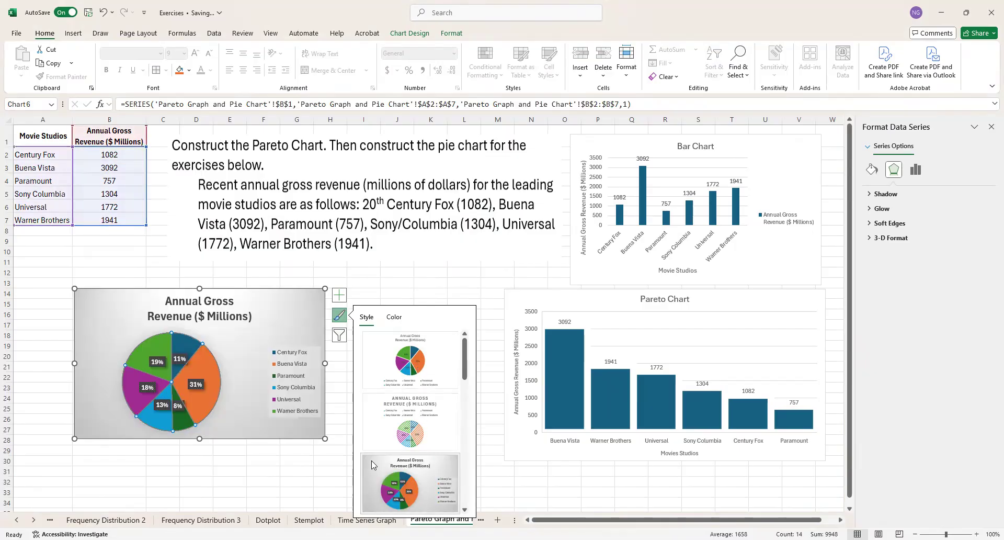
pyautogui.click(249, 481)
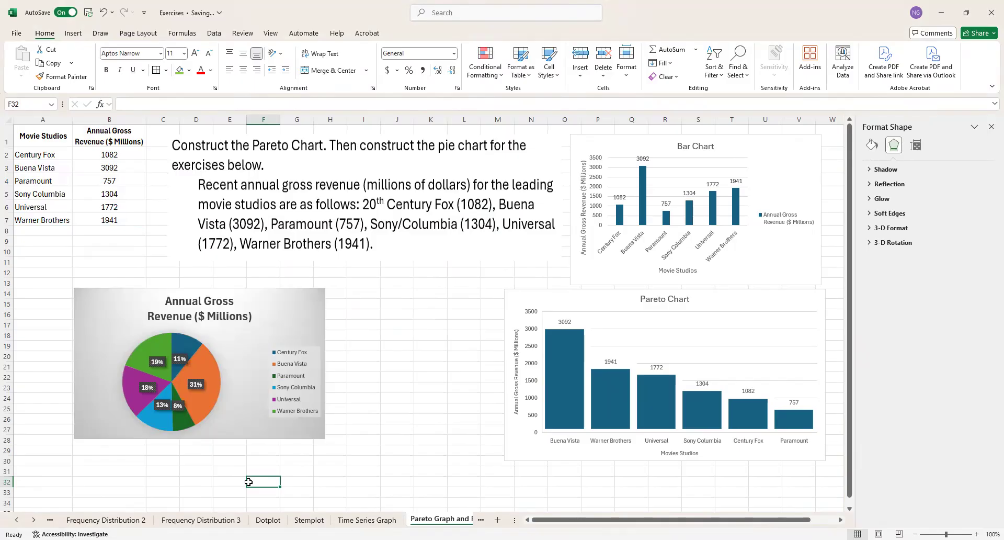
# Step: Move the pie chart and the exercise text away from the data table to free the columns beside it
pyautogui.click(292, 312)
pyautogui.moveTo(292, 312); pyautogui.dragTo(375, 337)
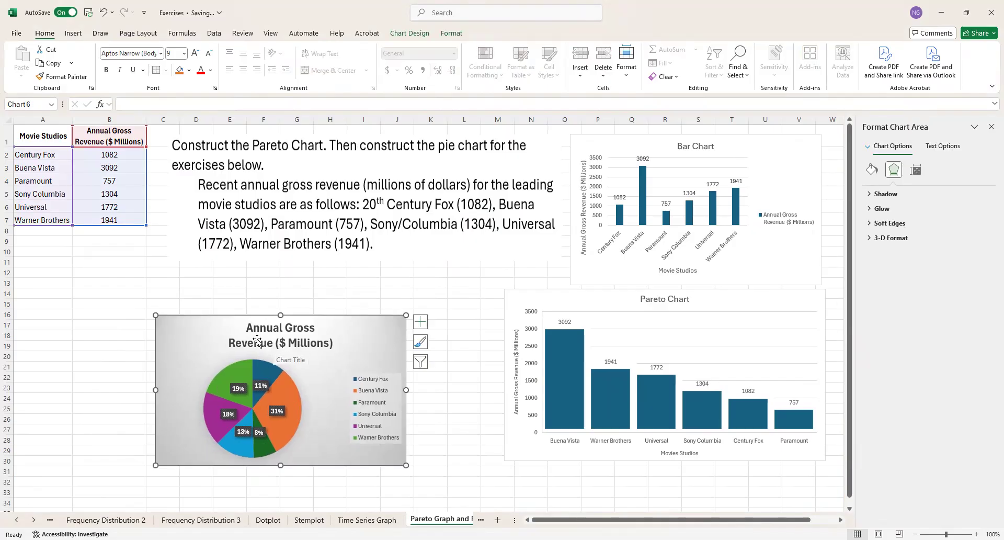
pyautogui.moveTo(221, 156); pyautogui.dragTo(304, 162)
# Step: Total the annual gross revenues B2:B7 in cell B8 with the SUM function
pyautogui.click(154, 142)
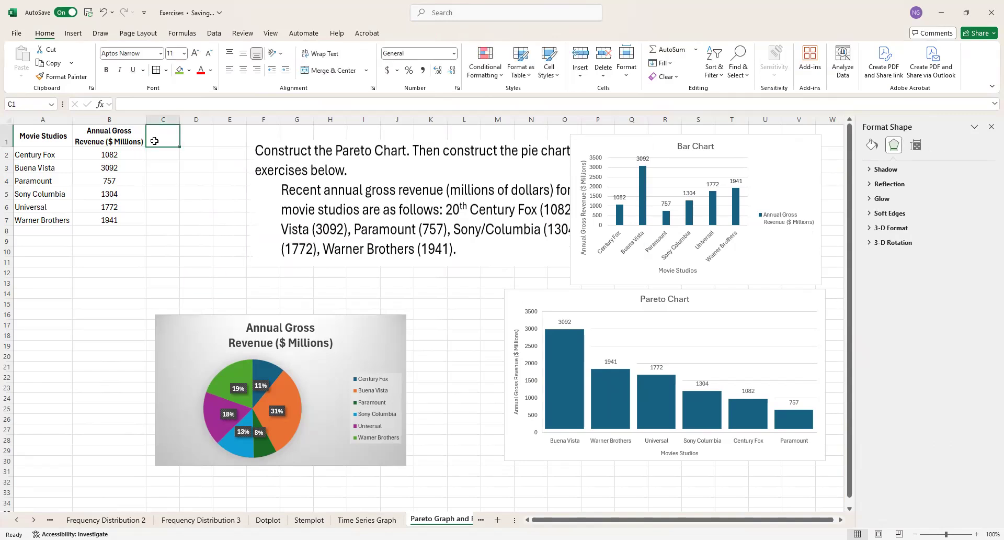
pyautogui.click(76, 234)
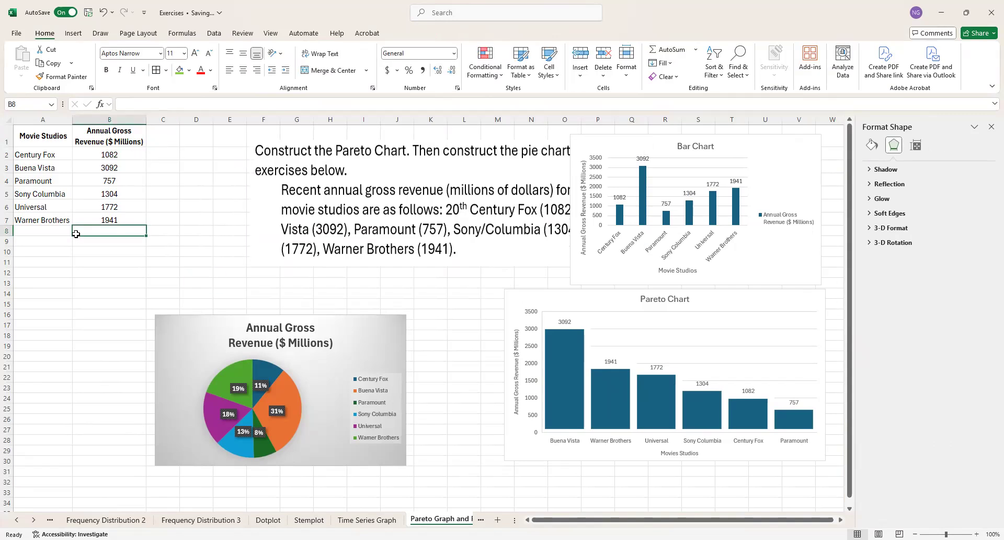
pyautogui.write('=')
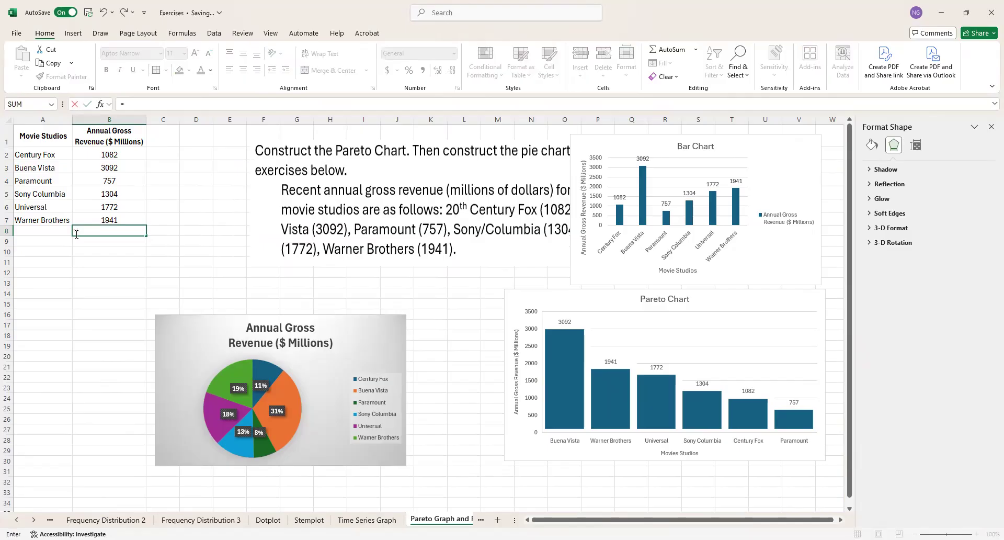
pyautogui.write('sum')
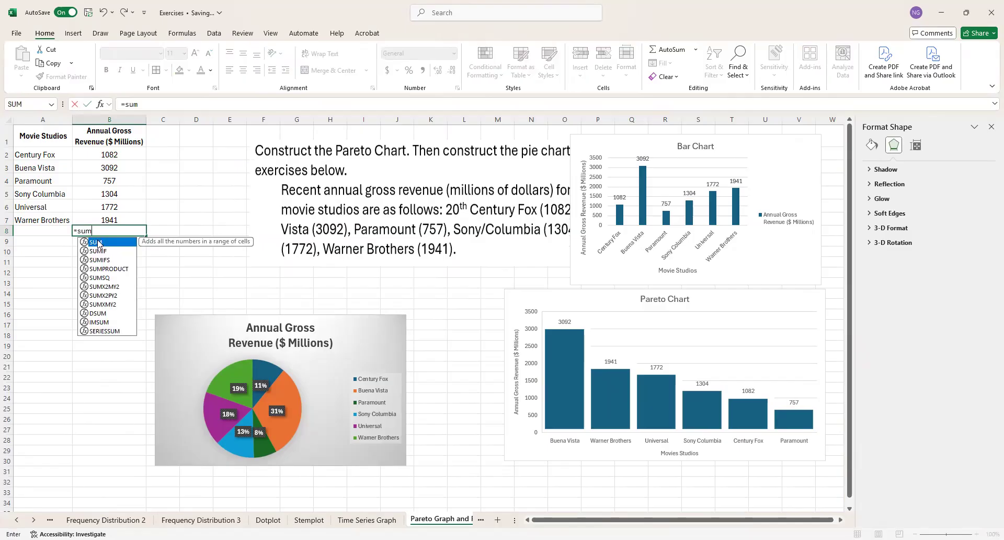
pyautogui.press('Tab')
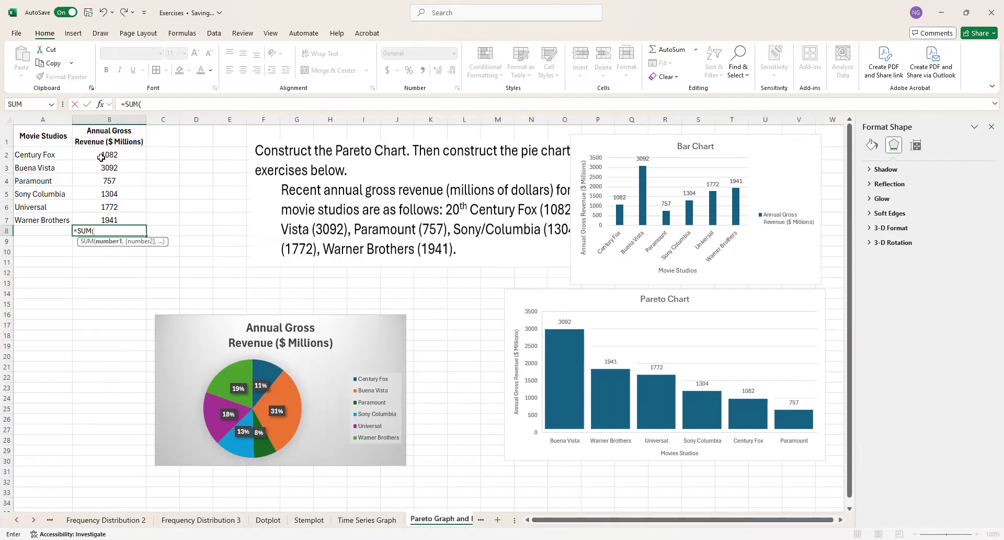
pyautogui.moveTo(101, 157); pyautogui.dragTo(109, 215)
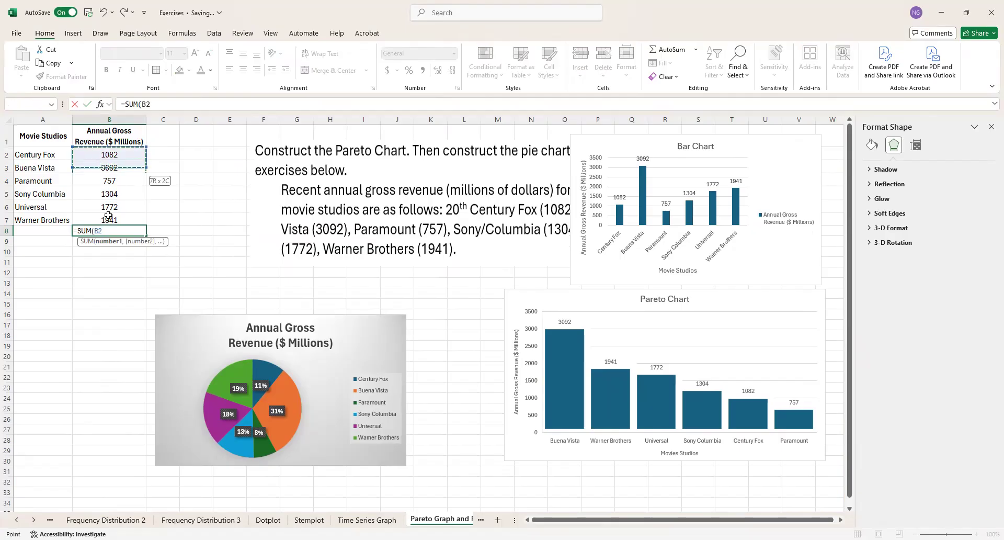
pyautogui.press('Return')
# Step: Enter the column heading "Relative Freq" in cell C1
pyautogui.click(163, 155)
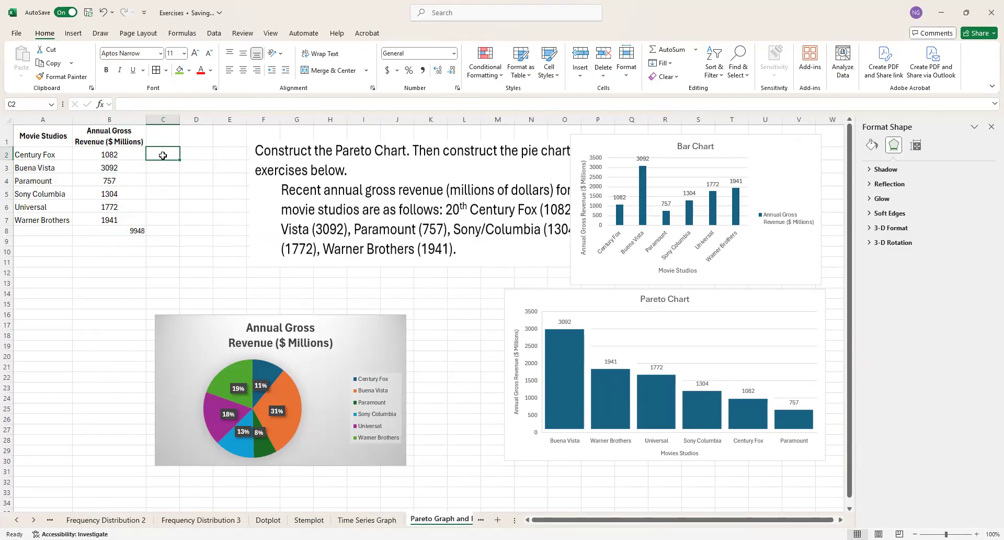
pyautogui.click(166, 135)
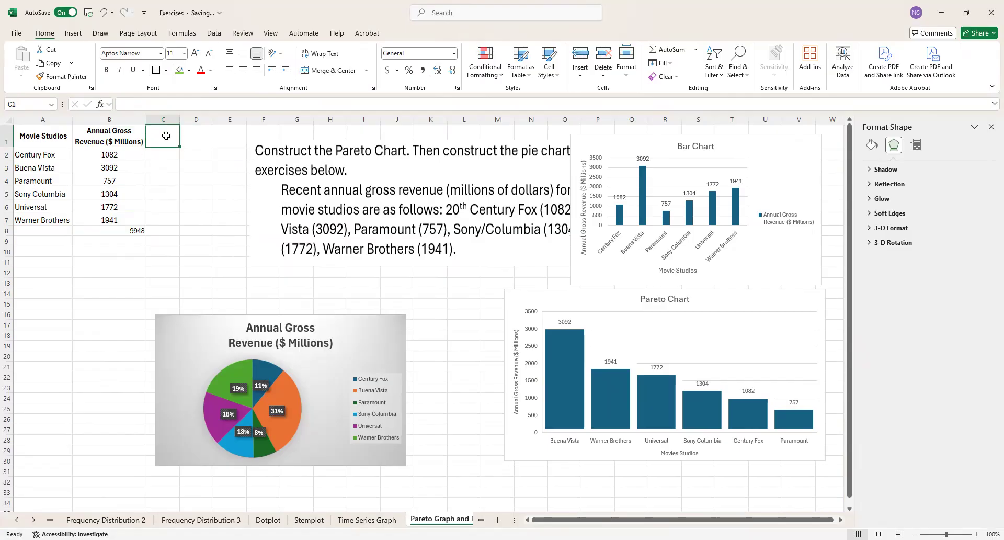
pyautogui.write('Per')
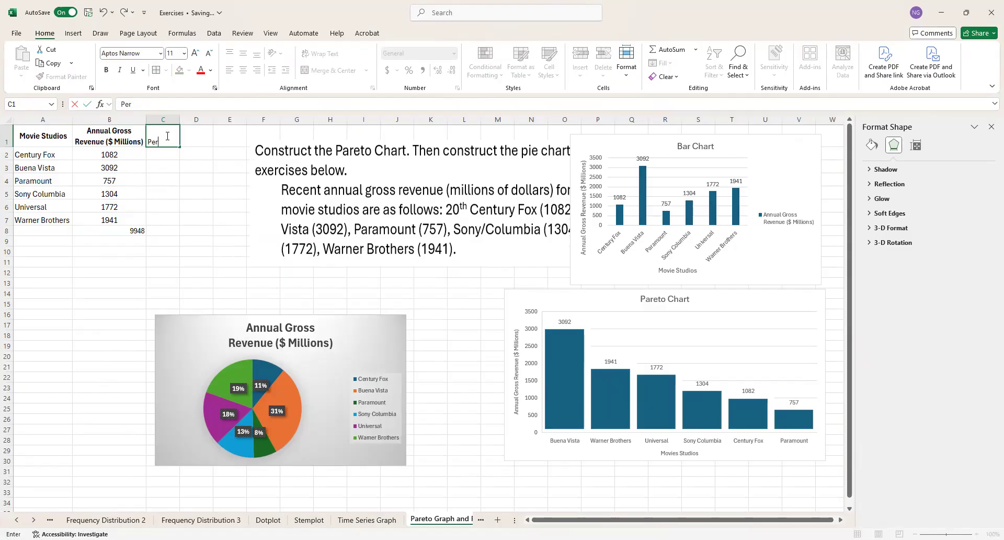
pyautogui.write('cent')
pyautogui.press('BackSpace')
pyautogui.press('BackSpace')
pyautogui.press('BackSpace')
pyautogui.press('BackSpace')
pyautogui.press('BackSpace')
pyautogui.press('BackSpace')
pyautogui.press('BackSpace')
pyautogui.write('Relative Fre')
pyautogui.press('Return')
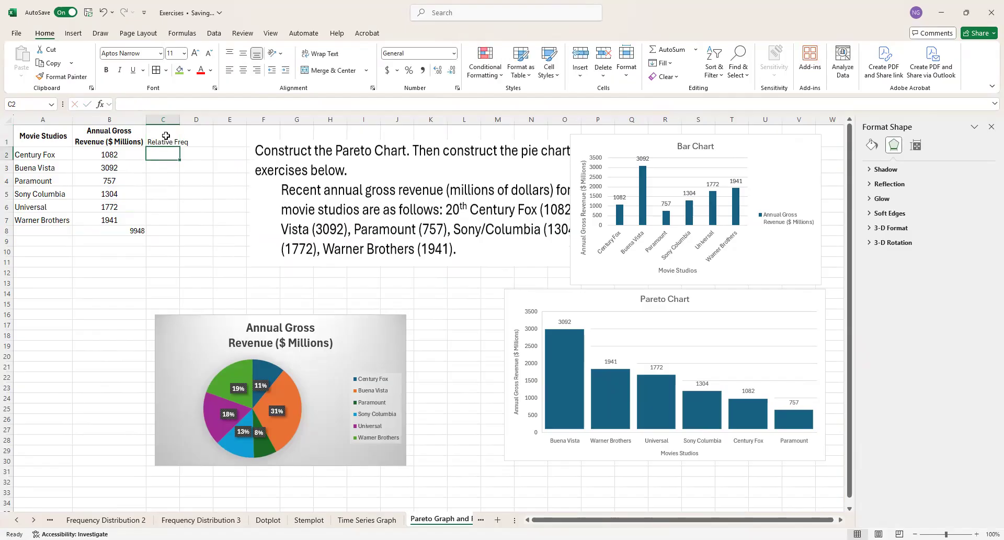
# Step: Try to compute Century Fox's relative frequency in cell C2 with the formula =B2/$B$3
pyautogui.write('=')
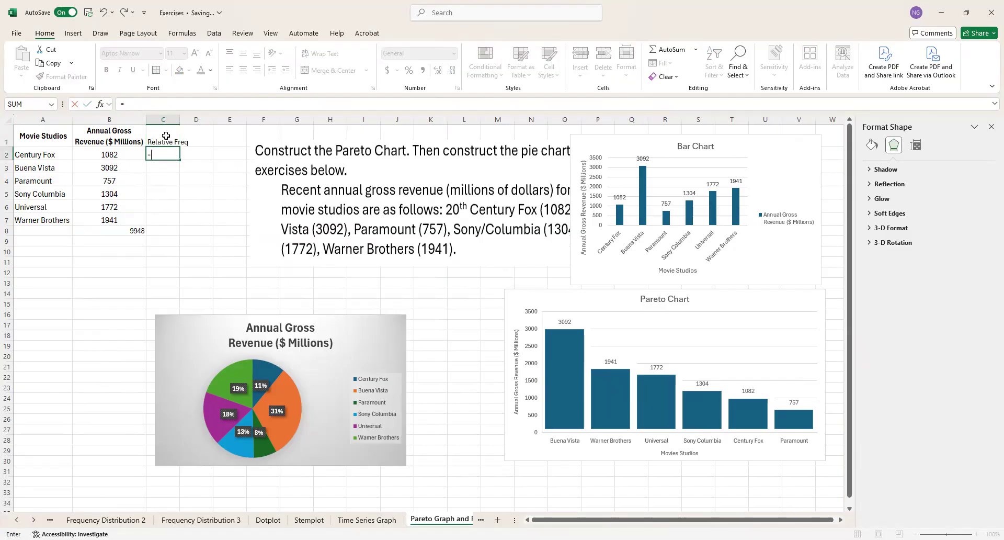
pyautogui.click(93, 155)
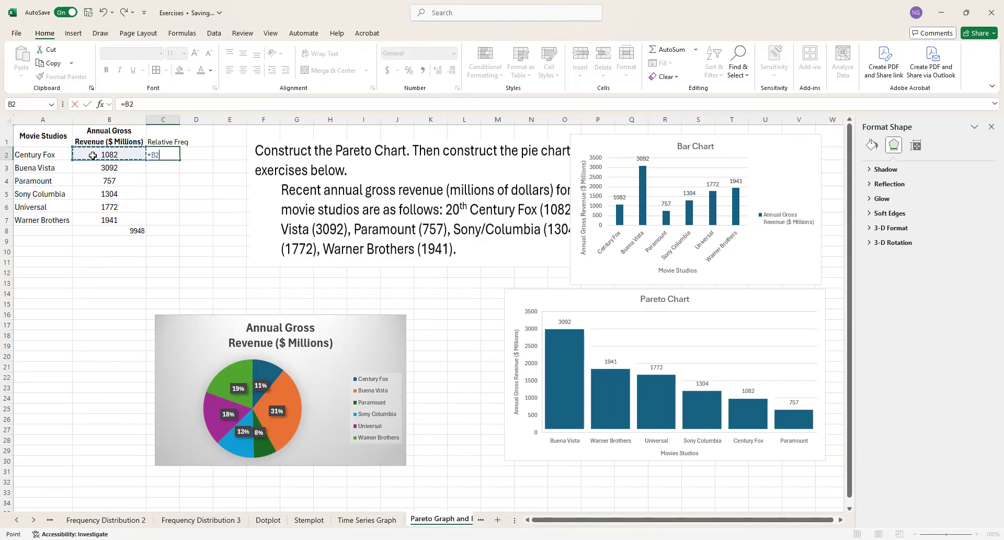
pyautogui.write('/')
pyautogui.click(103, 168)
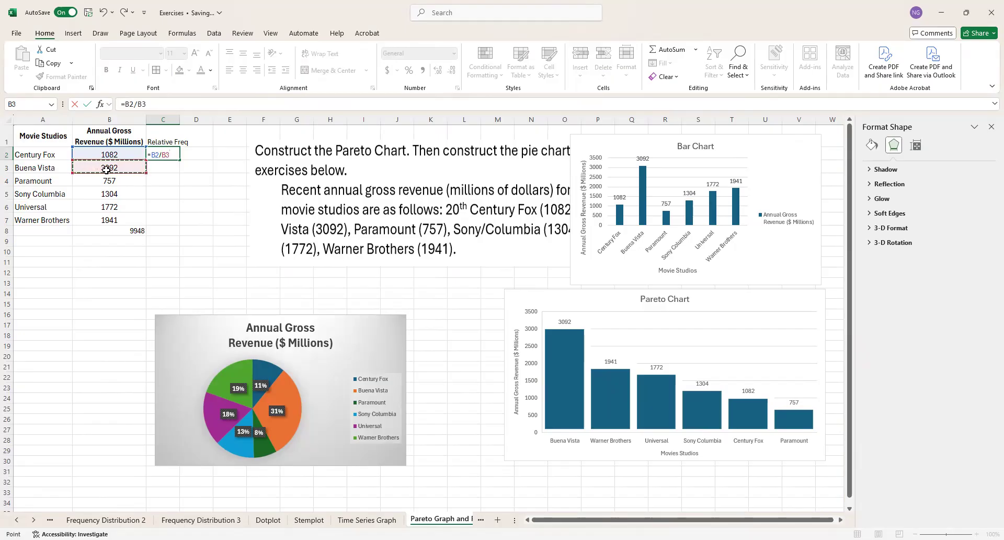
pyautogui.click(171, 155)
pyautogui.press('F4')
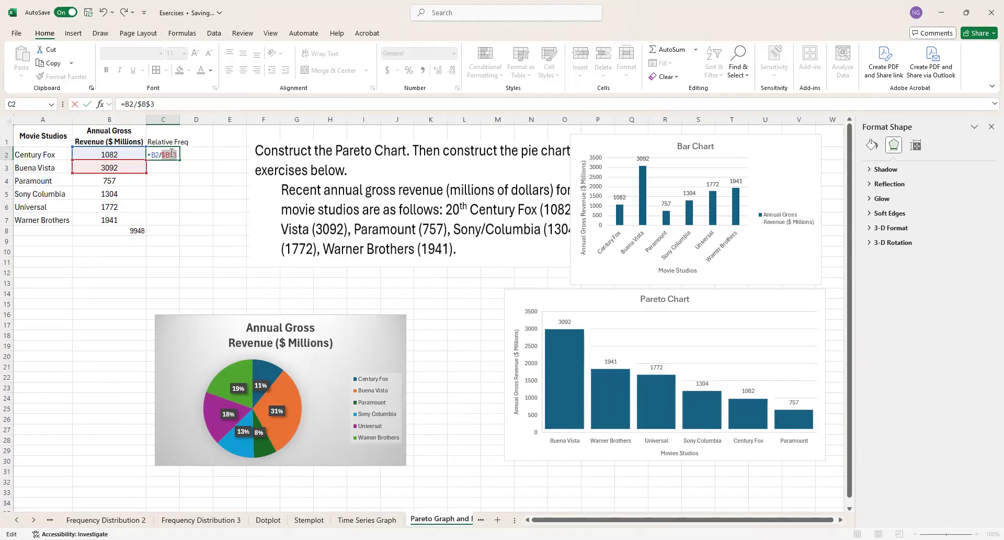
pyautogui.press('Return')
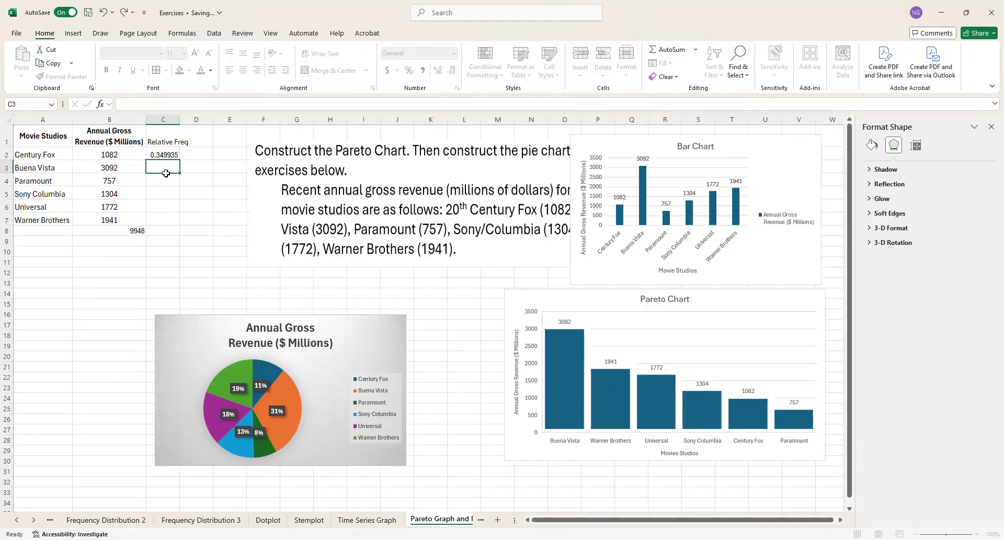
# Step: Fill the C2 formula down through C7 and check the copied formula in the Buena Vista row
pyautogui.click(170, 153)
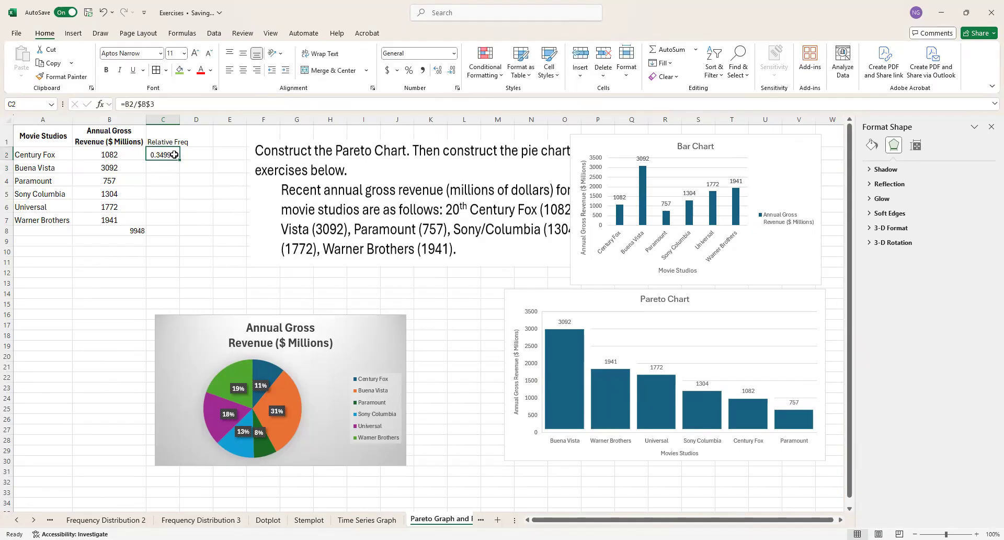
pyautogui.moveTo(178, 160); pyautogui.dragTo(177, 187)
pyautogui.moveTo(175, 218); pyautogui.dragTo(173, 225)
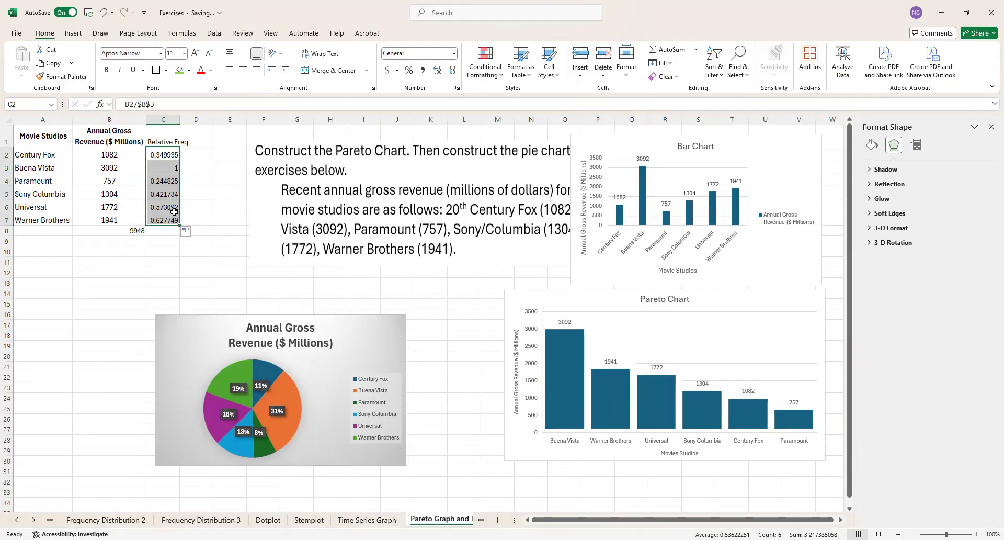
pyautogui.click(171, 168)
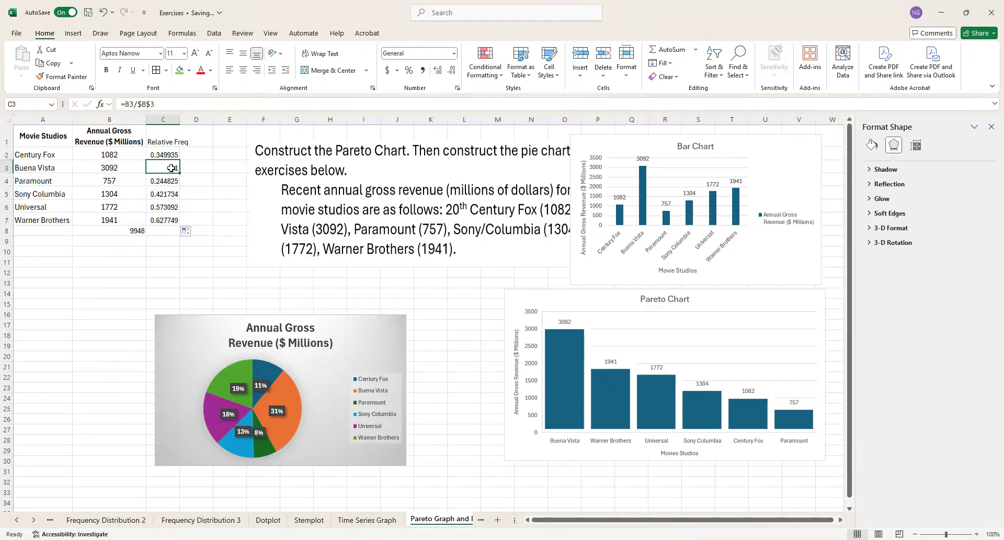
# Step: Clear the formulas based on $B$3 from the relative frequency cells C2:C7
pyautogui.click(170, 155)
pyautogui.moveTo(170, 155); pyautogui.dragTo(170, 220)
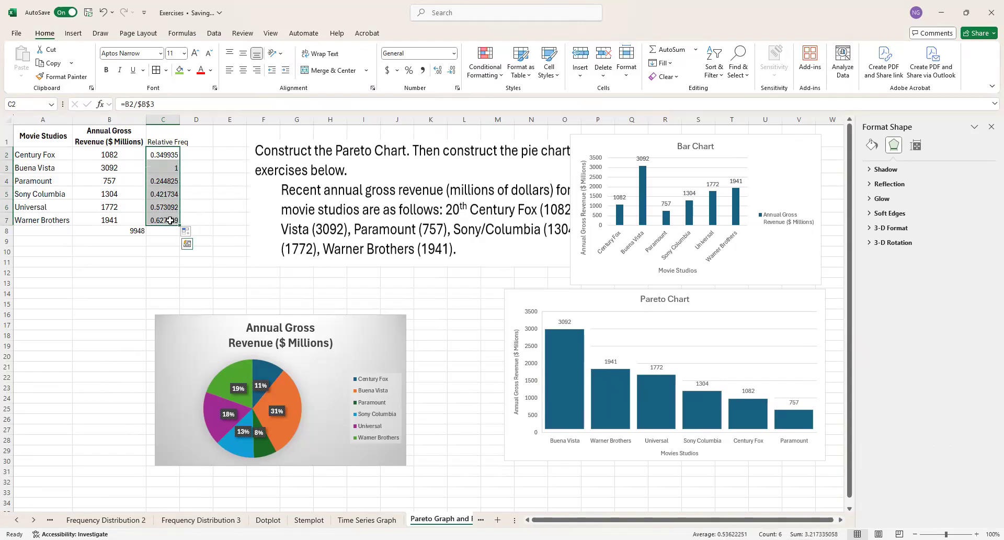
pyautogui.write('=')
pyautogui.click(205, 193)
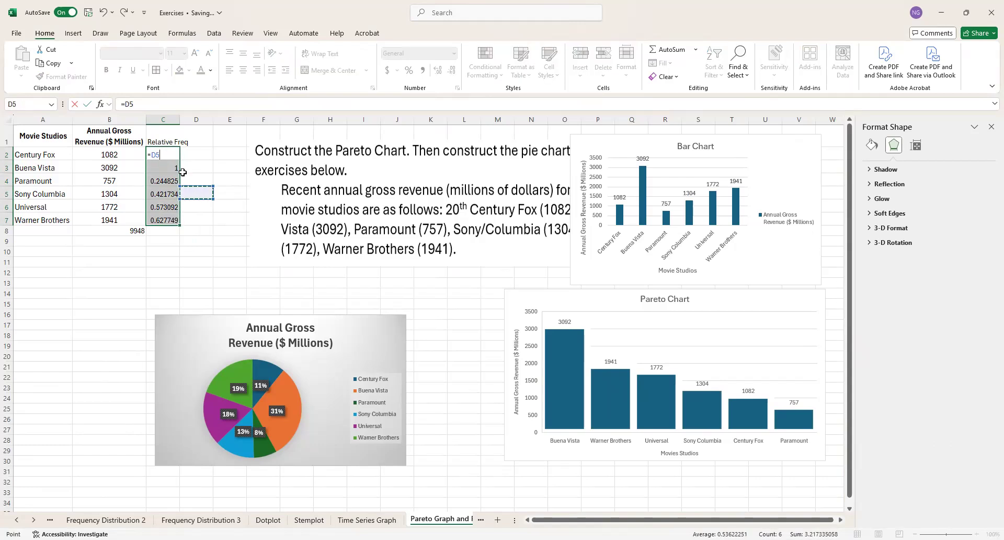
pyautogui.press('Escape')
pyautogui.moveTo(167, 154); pyautogui.dragTo(168, 216)
pyautogui.press('Delete')
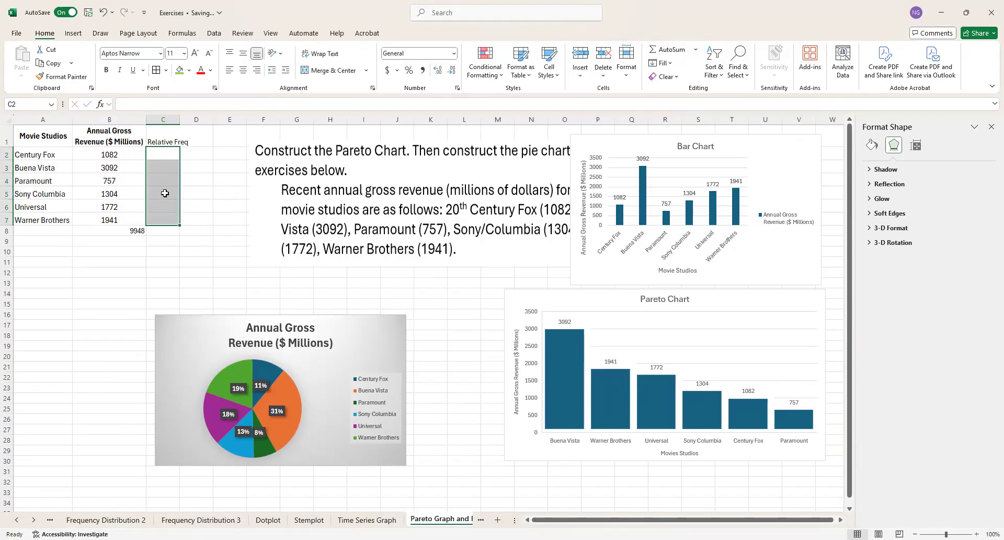
# Step: Try to compute Century Fox's relative frequency in cell C2 with the formula =B2/$B$7
pyautogui.click(165, 153)
pyautogui.write('=')
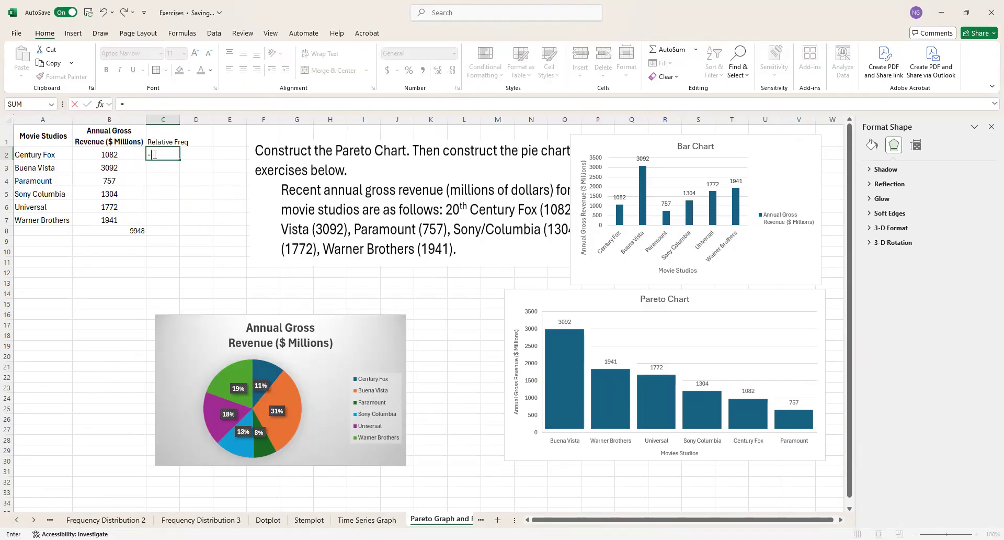
pyautogui.click(120, 156)
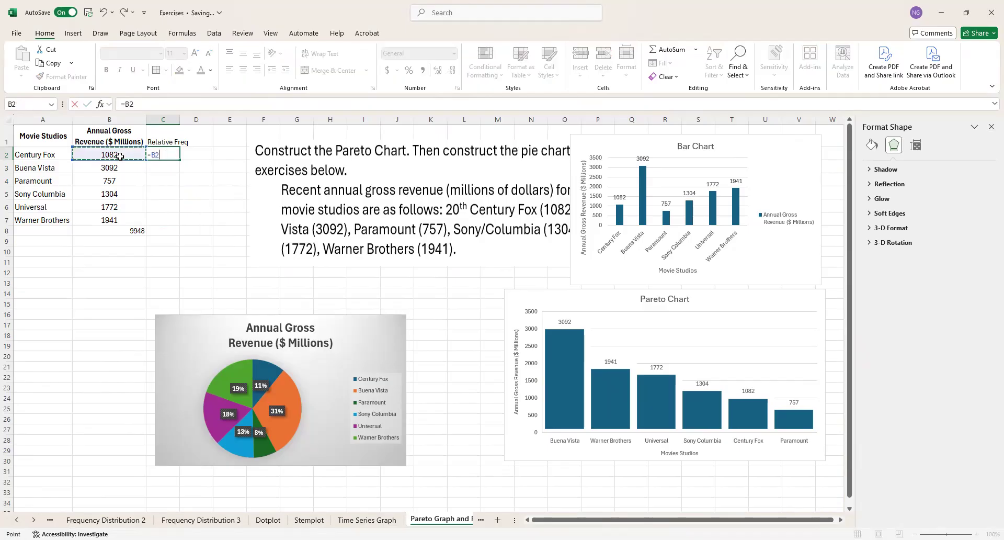
pyautogui.write('/')
pyautogui.click(111, 219)
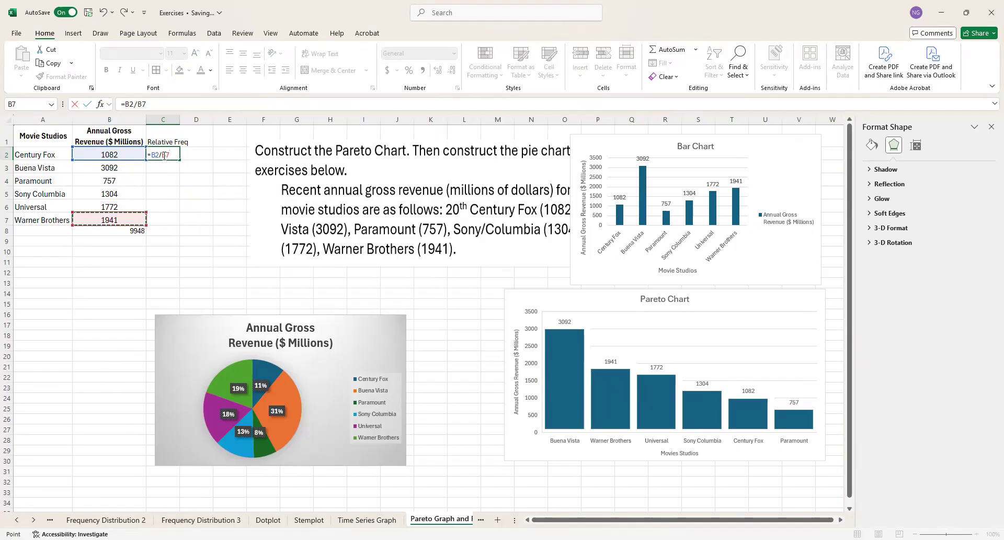
pyautogui.press('F4')
pyautogui.press('Return')
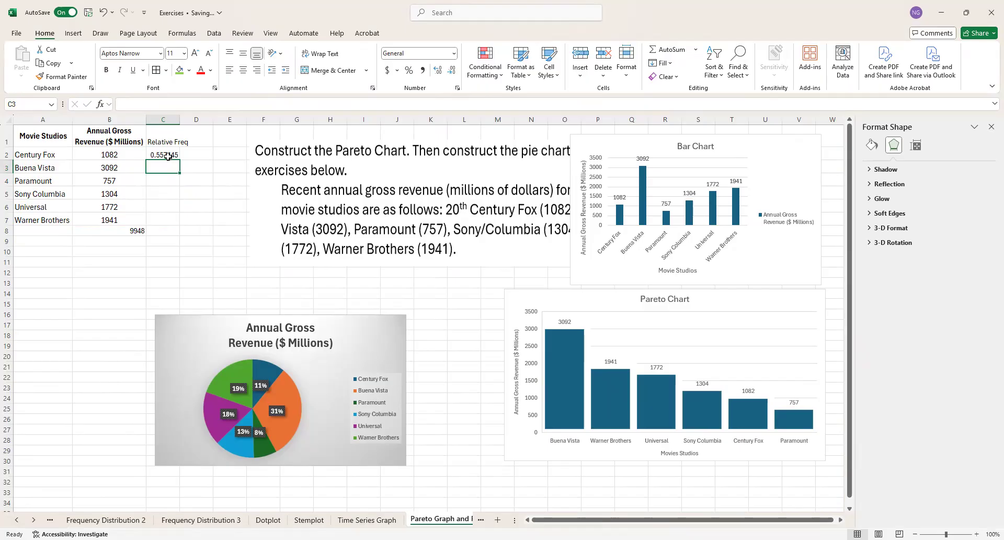
# Step: Fill the C2 formula down through C7 and check the copied formulas in C4 and C3
pyautogui.click(169, 155)
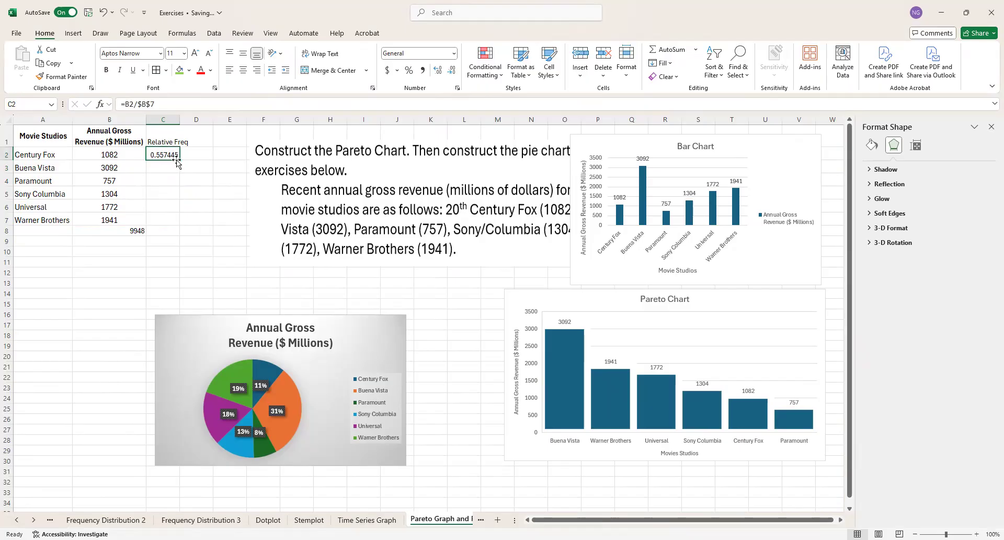
pyautogui.moveTo(179, 159); pyautogui.dragTo(167, 225)
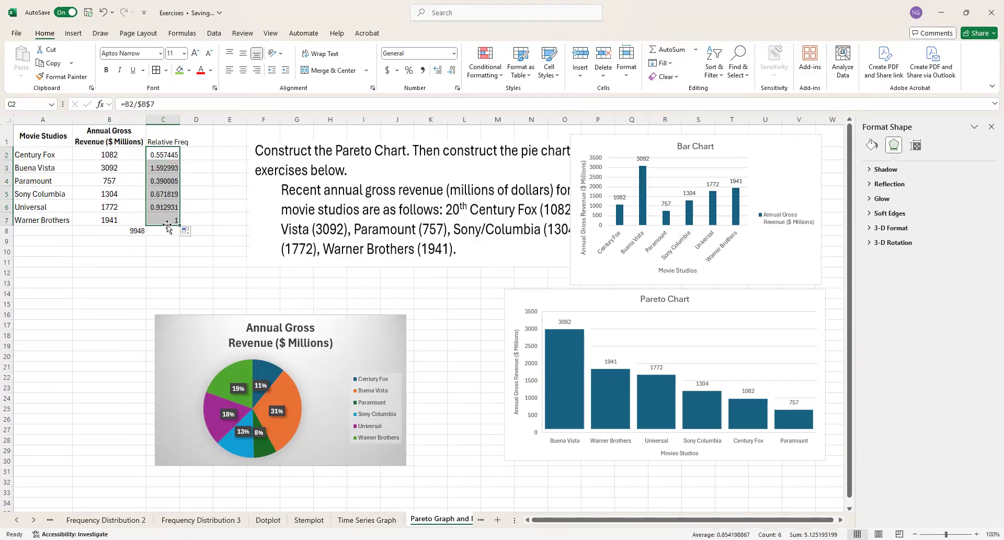
pyautogui.click(165, 181)
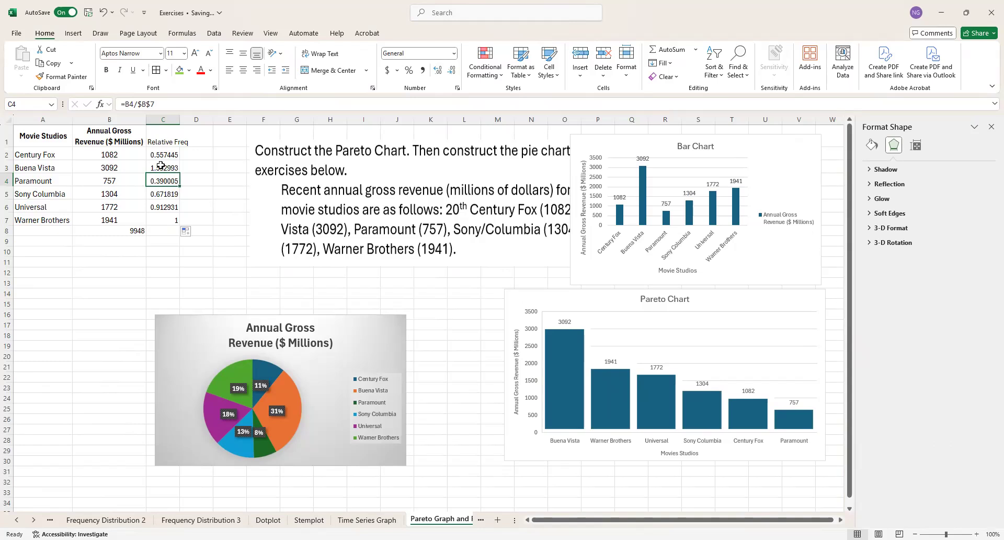
pyautogui.click(161, 166)
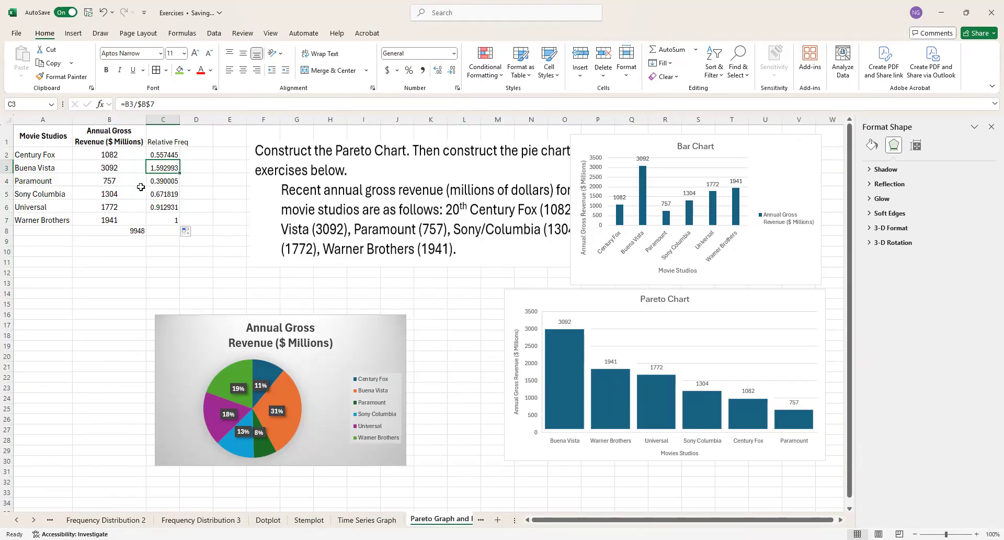
# Step: Clear the formulas based on $B$7 from the relative frequency cells C2:C7
pyautogui.click(161, 156)
pyautogui.moveTo(161, 162); pyautogui.dragTo(161, 215)
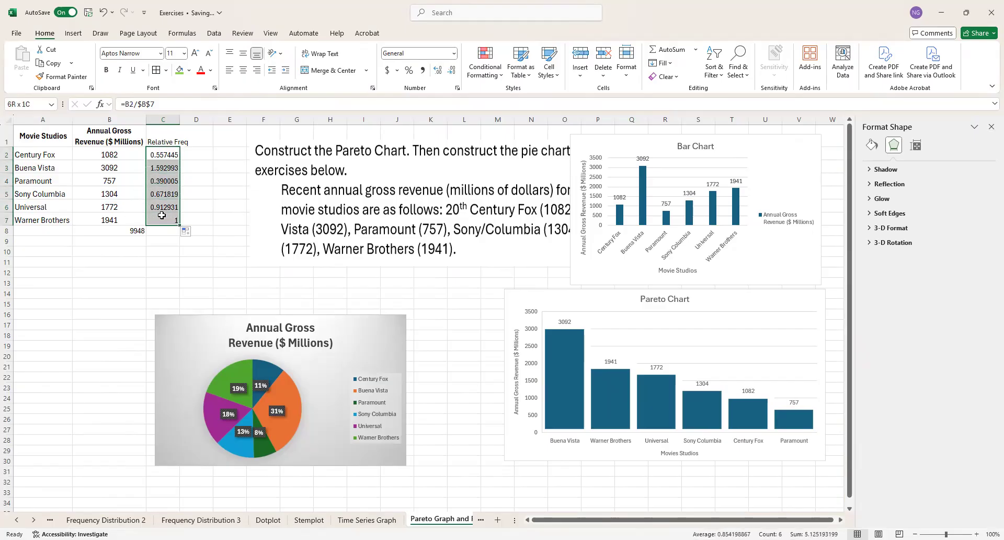
pyautogui.press('Delete')
# Step: Compute the relative frequencies by entering =B2/$B$8 in cell C2 and filling the formula down through C7
pyautogui.click(157, 154)
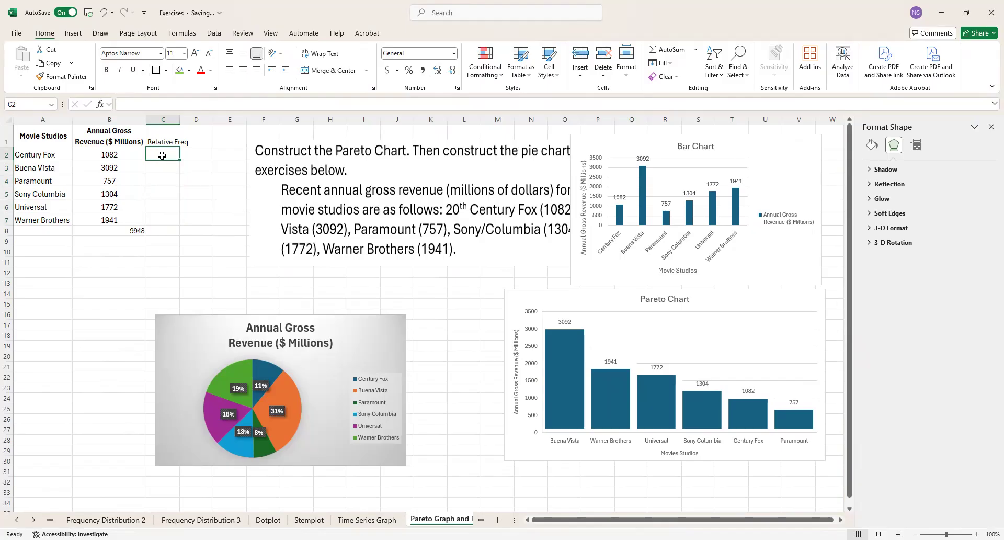
pyautogui.write('=')
pyautogui.click(120, 155)
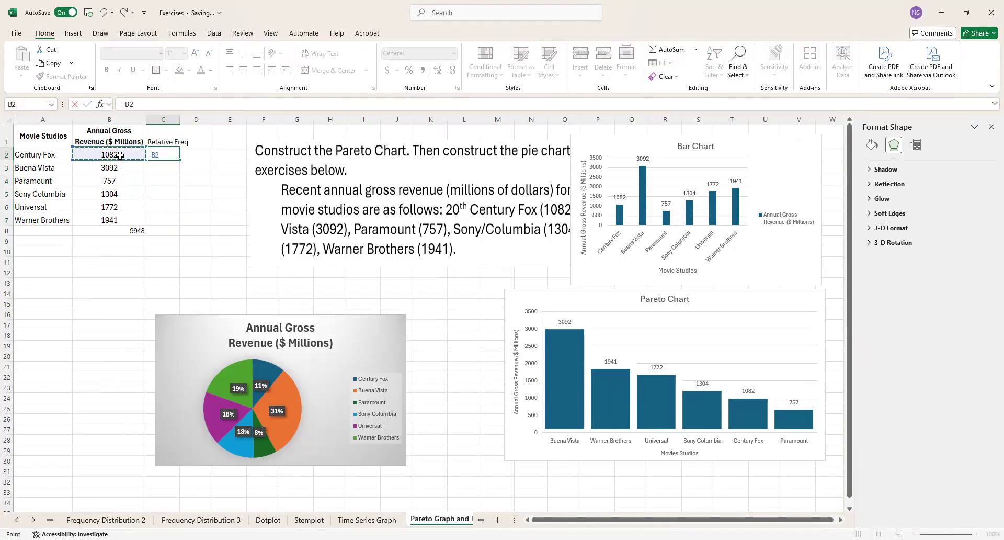
pyautogui.write('/')
pyautogui.click(124, 231)
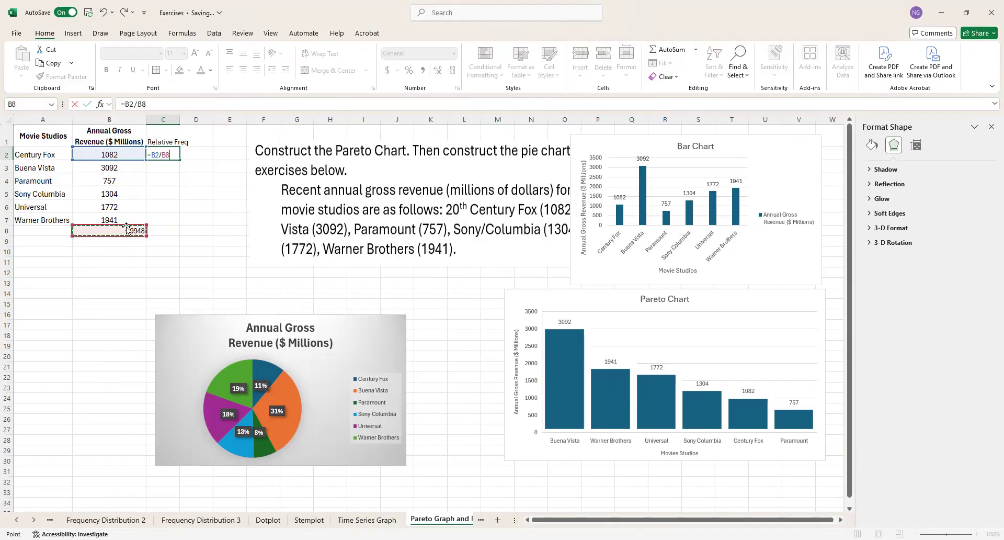
pyautogui.press('F4')
pyautogui.hotkey('ctrl', 'Return')
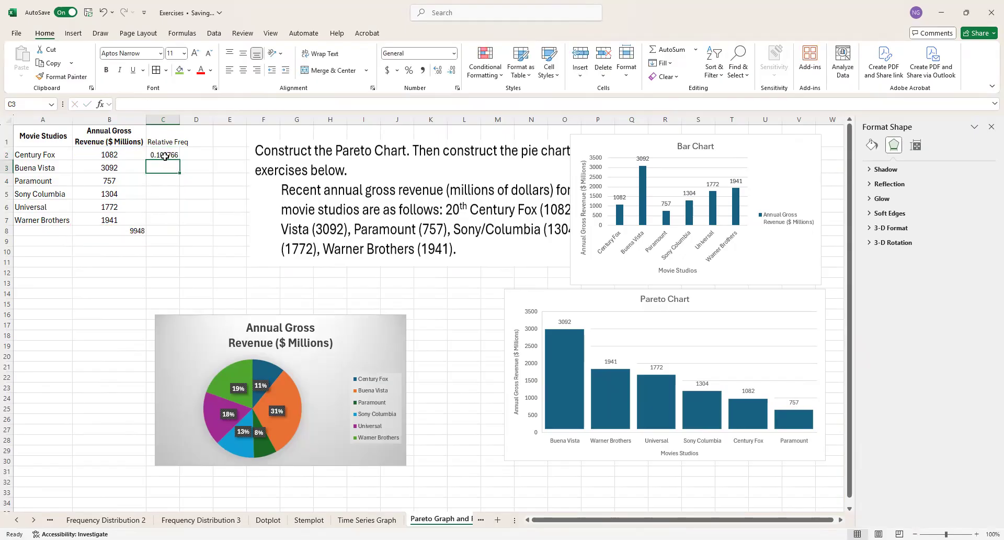
pyautogui.moveTo(178, 162); pyautogui.dragTo(166, 221)
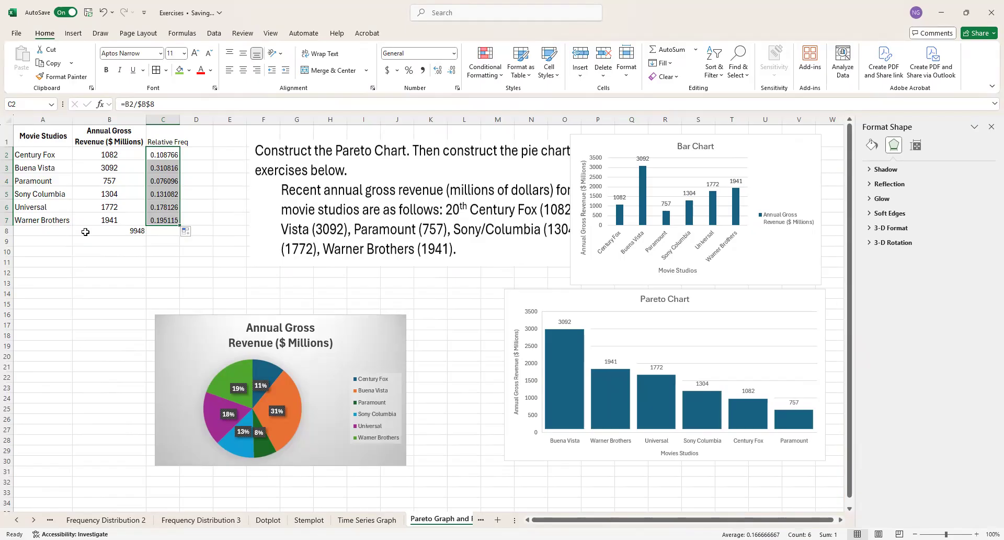
# Step: Label the sum row by entering "Total" in cell A8
pyautogui.click(61, 233)
pyautogui.write('Total')
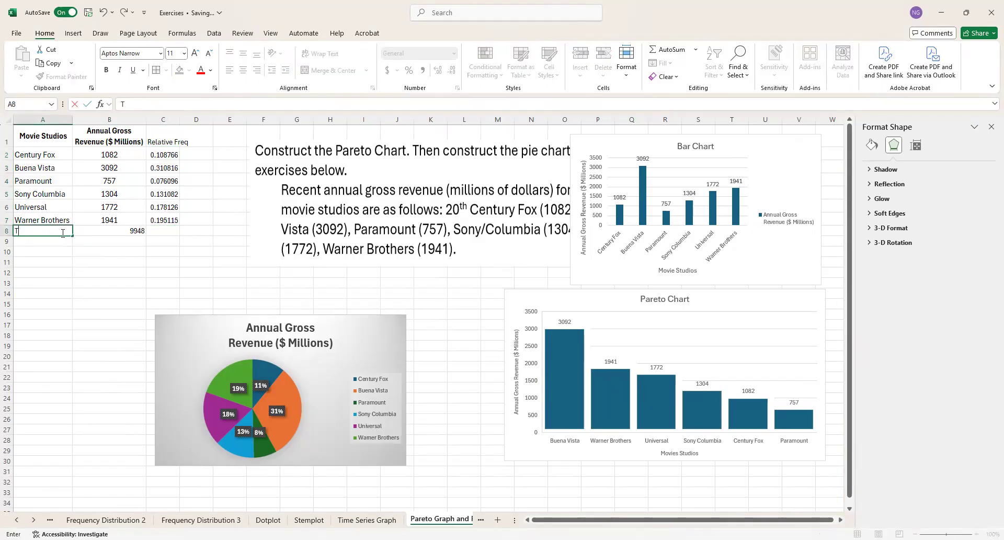
pyautogui.press('Return')
# Step: Center the contents of cells B8:C8 in the Total row horizontally
pyautogui.click(115, 231)
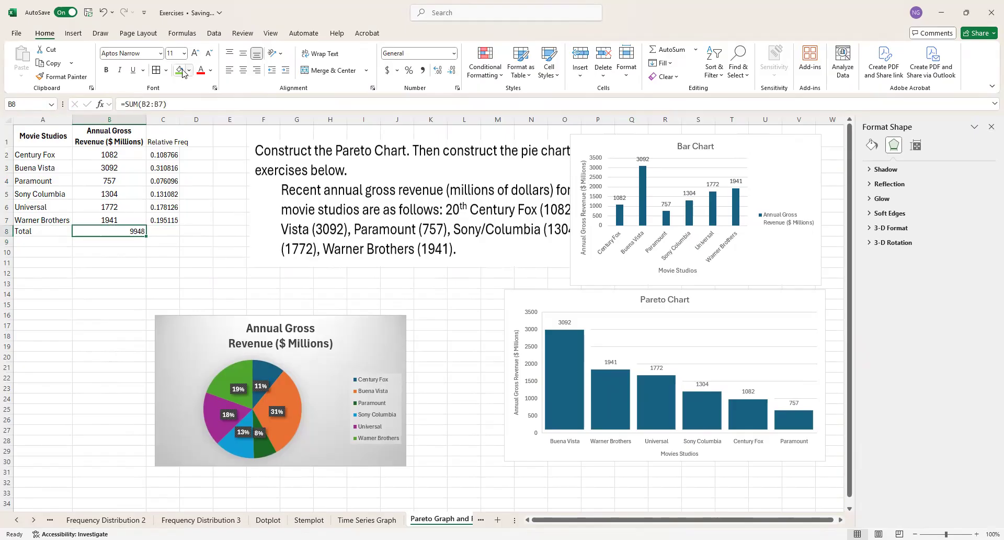
pyautogui.moveTo(132, 226); pyautogui.dragTo(154, 232)
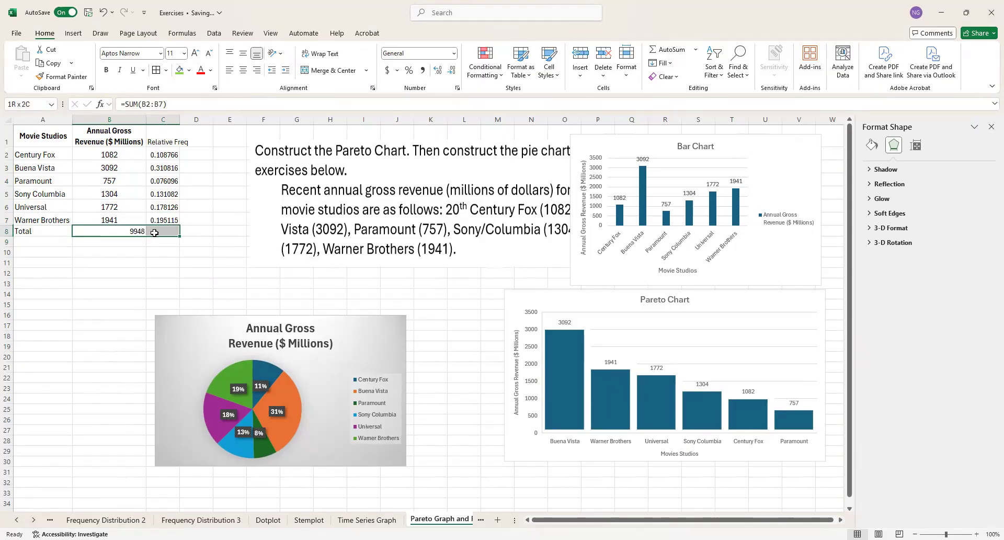
pyautogui.click(243, 70)
pyautogui.press('Down')
pyautogui.click(159, 231)
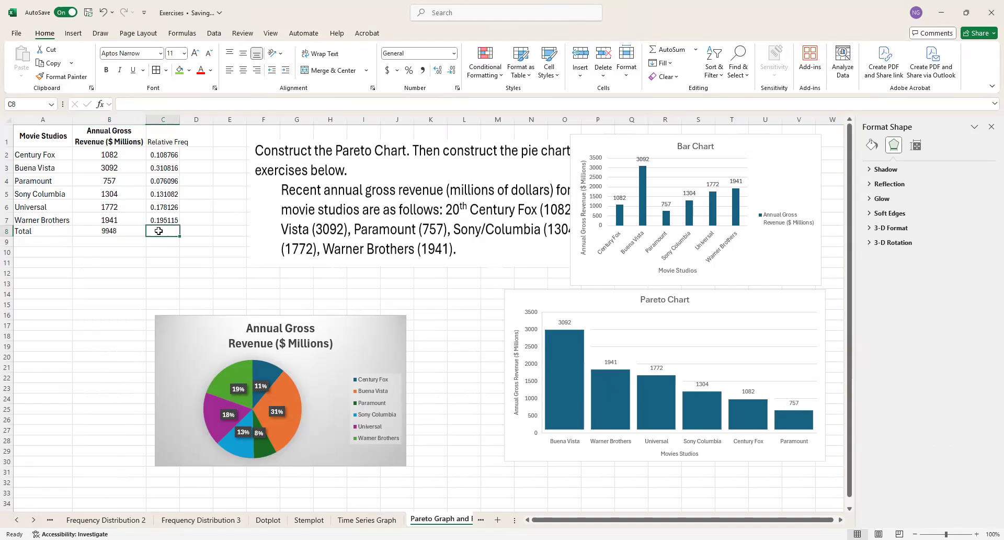
# Step: Reduce the relative frequencies in C2:C7 to two decimal places
pyautogui.moveTo(161, 154); pyautogui.dragTo(166, 215)
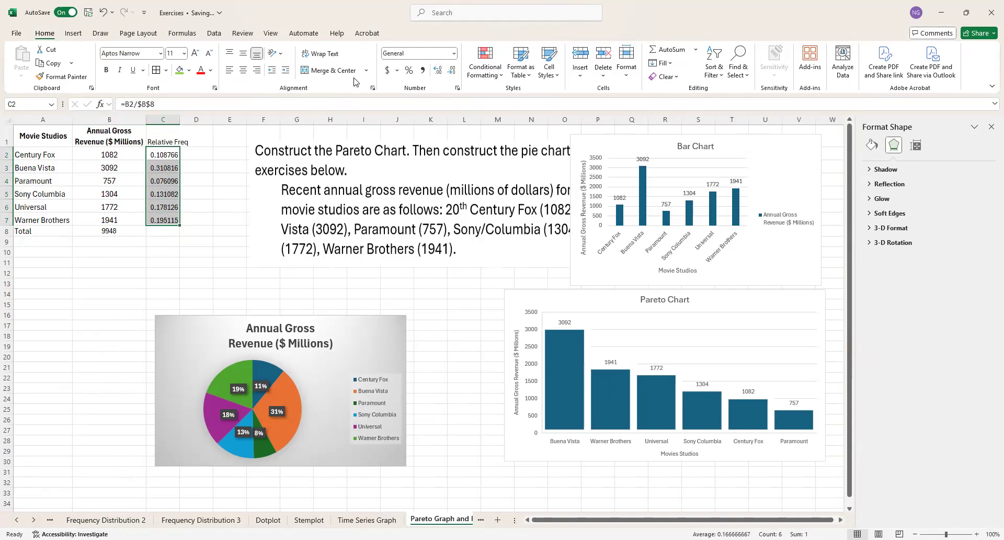
pyautogui.click(451, 72)
pyautogui.click(452, 71)
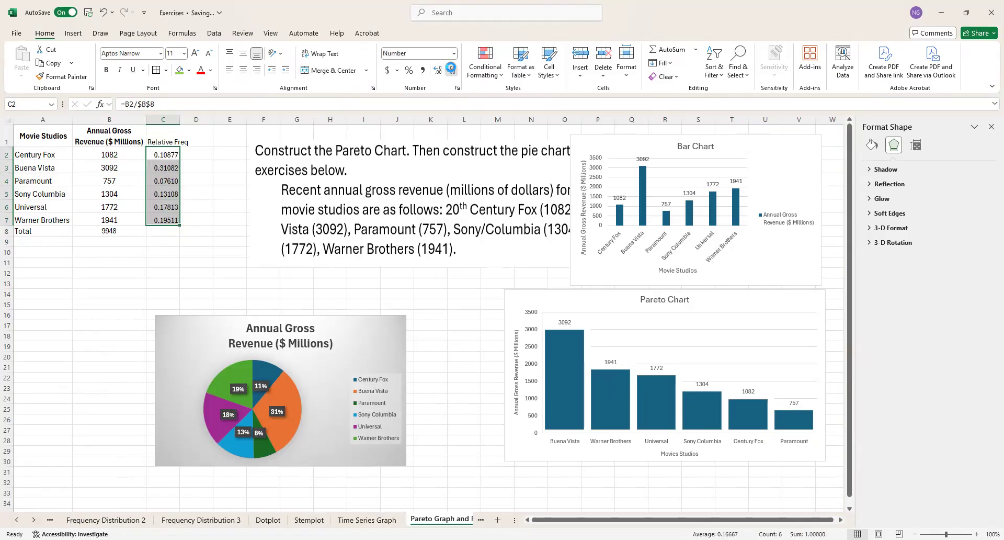
pyautogui.click(451, 71)
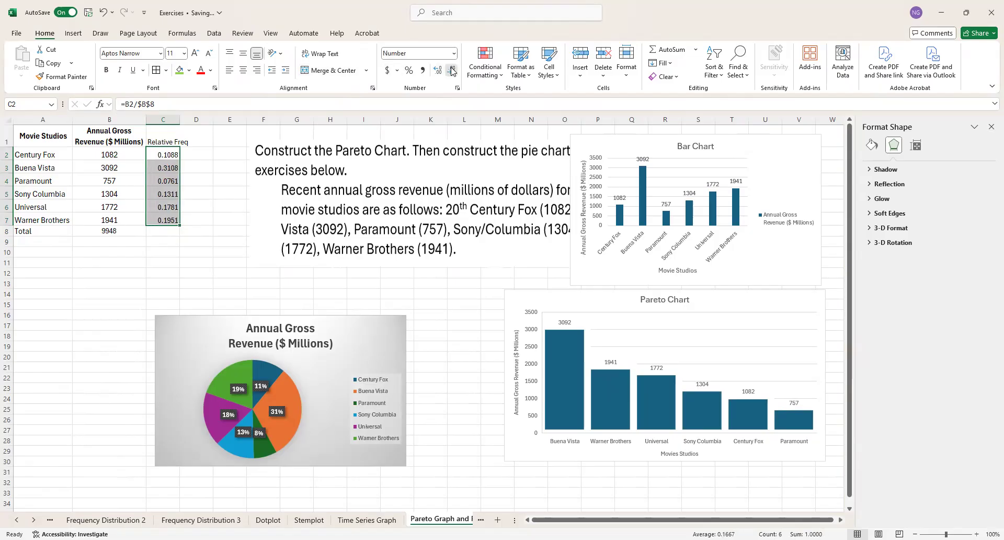
pyautogui.click(452, 72)
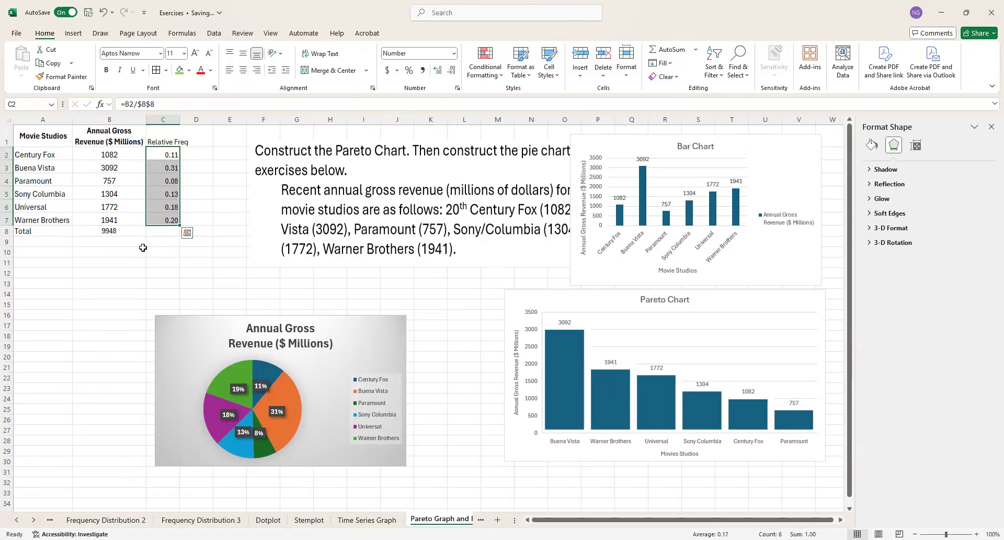
# Step: Total the relative frequencies in cell C8 with a SUM formula over C2:C7
pyautogui.click(159, 230)
pyautogui.write('=')
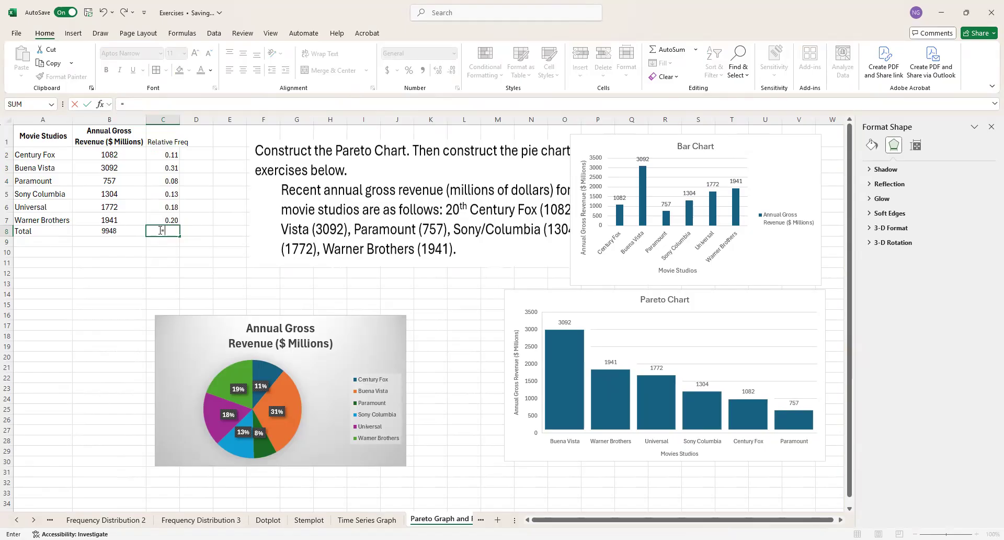
pyautogui.write('sum')
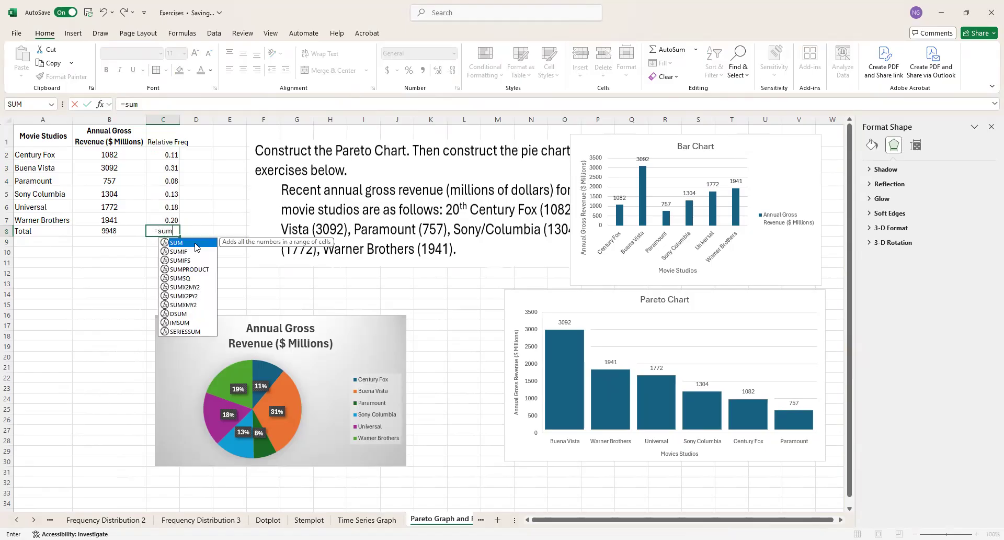
pyautogui.press('Tab')
pyautogui.moveTo(167, 157); pyautogui.dragTo(163, 219)
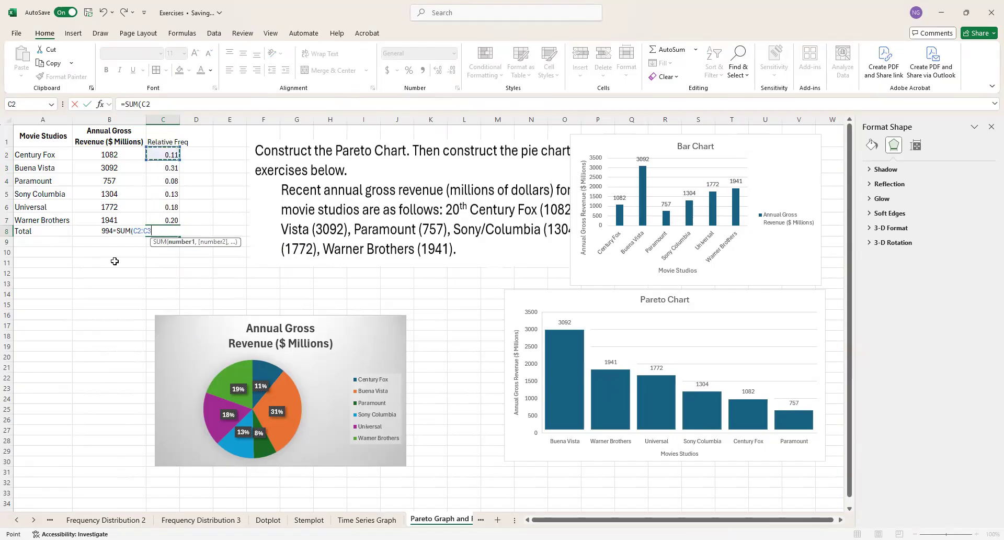
pyautogui.press('Return')
pyautogui.click(114, 261)
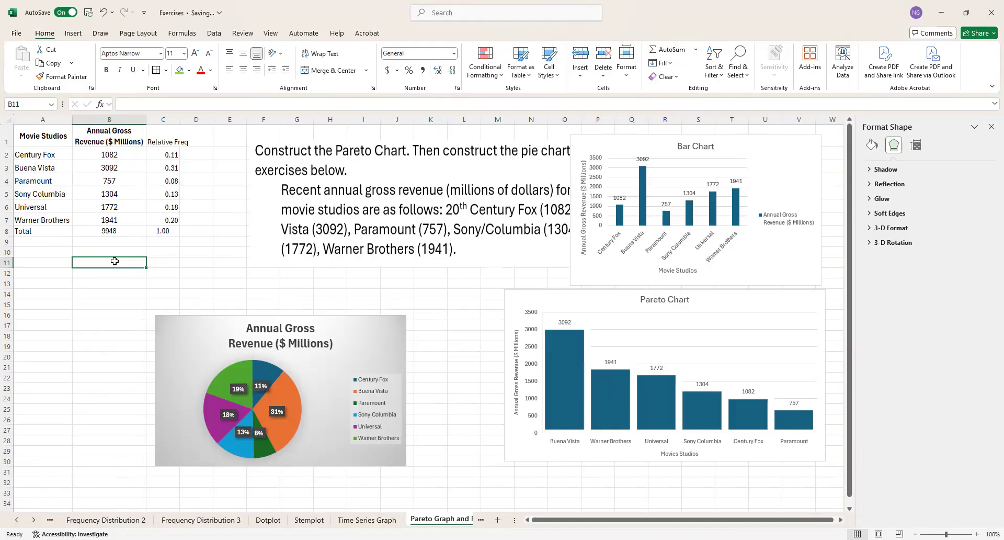
# Step: Change the pie chart's data labels to the Data Callout style
pyautogui.click(253, 377)
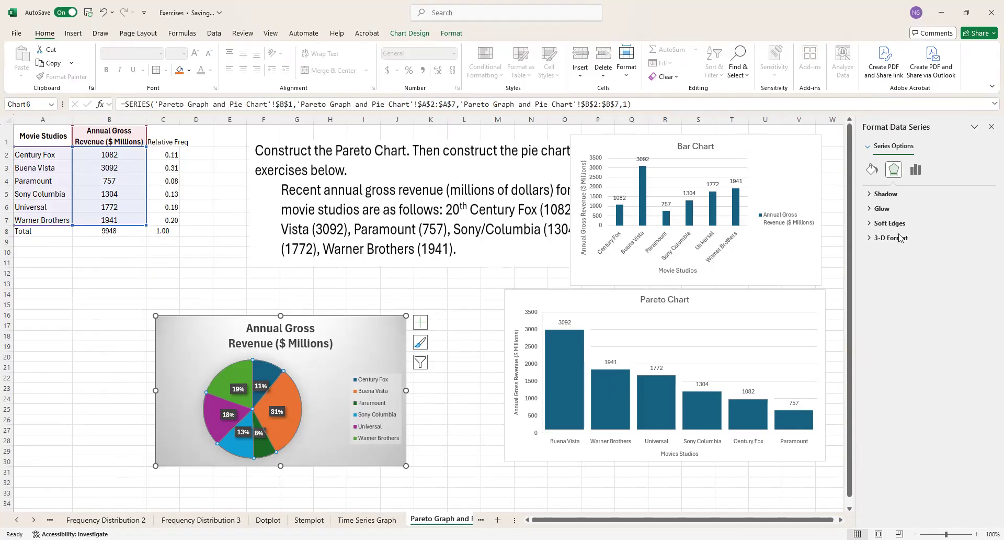
pyautogui.click(915, 169)
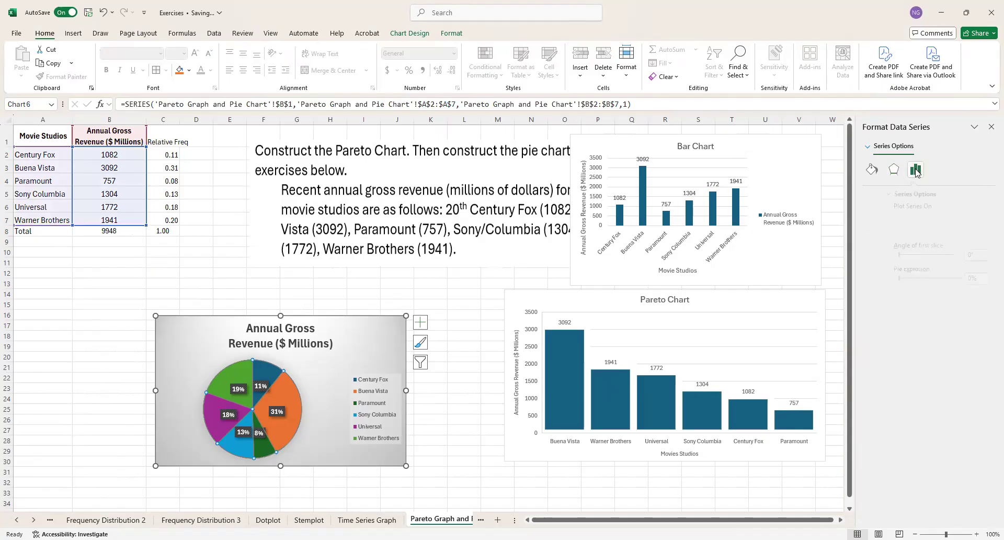
pyautogui.click(872, 169)
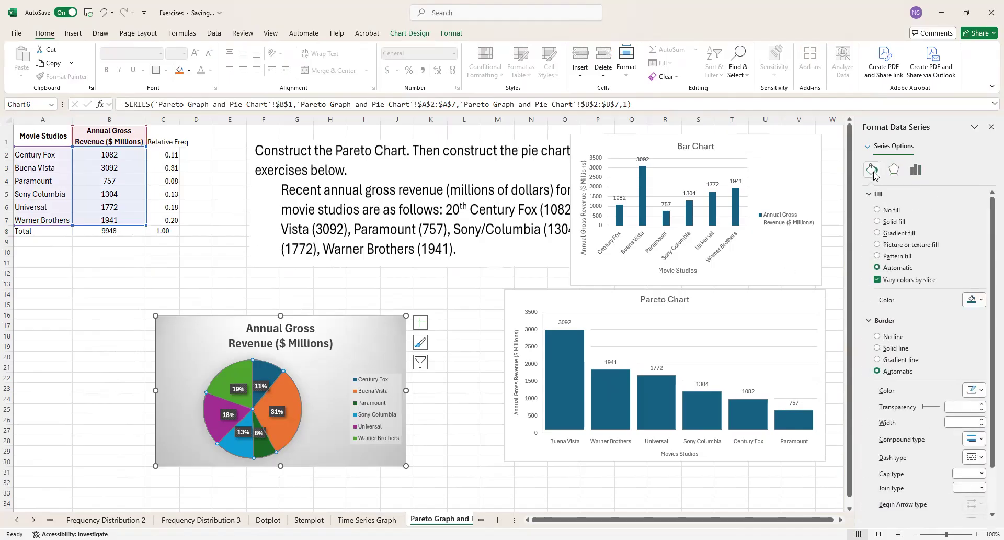
pyautogui.click(425, 324)
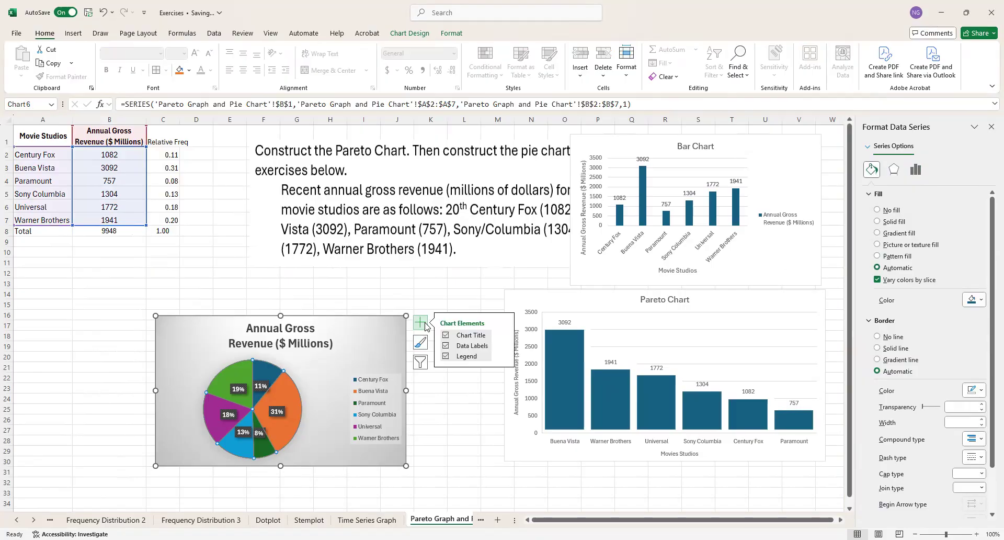
pyautogui.click(503, 345)
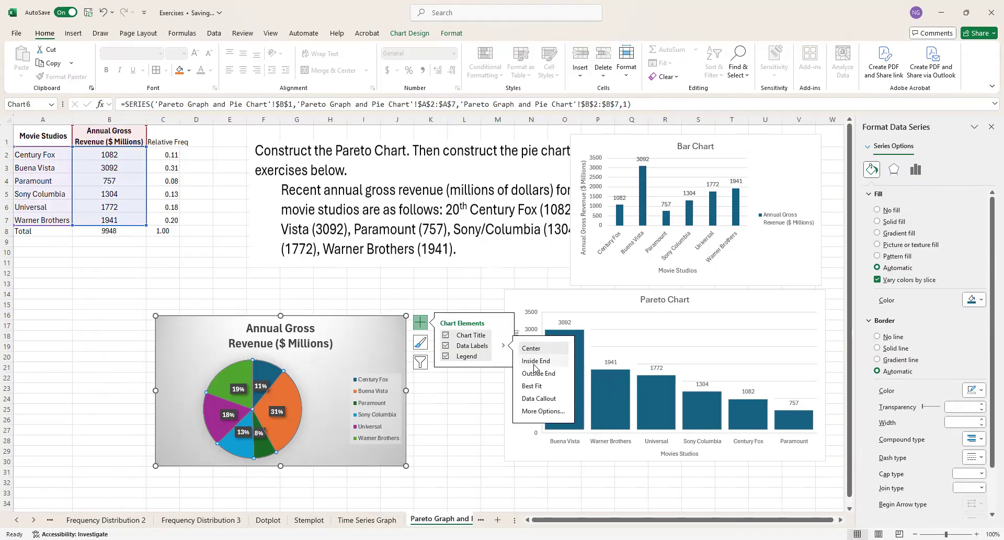
pyautogui.click(543, 400)
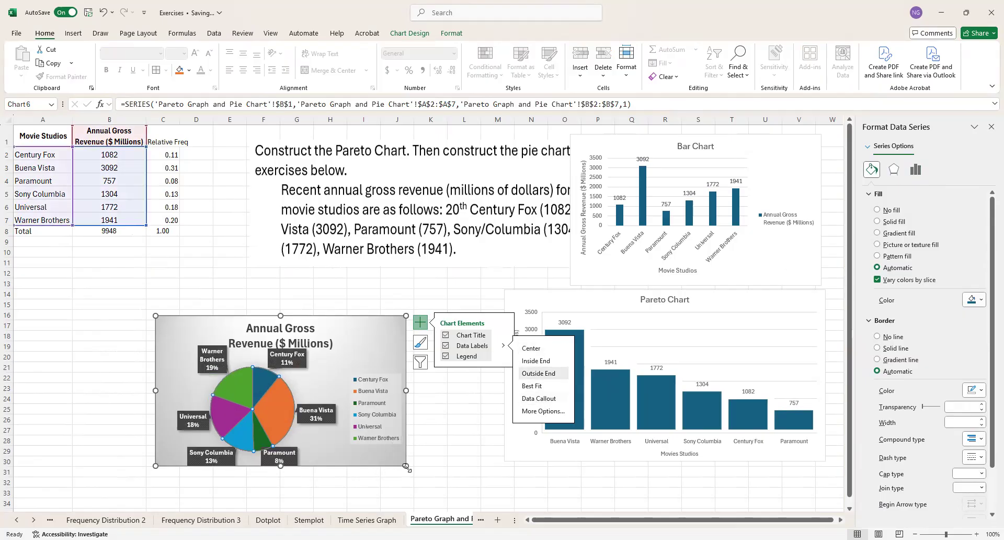
# Step: Enlarge the pie chart and move it up beneath the data table, covering about B11 to J30
pyautogui.moveTo(405, 466); pyautogui.dragTo(430, 486)
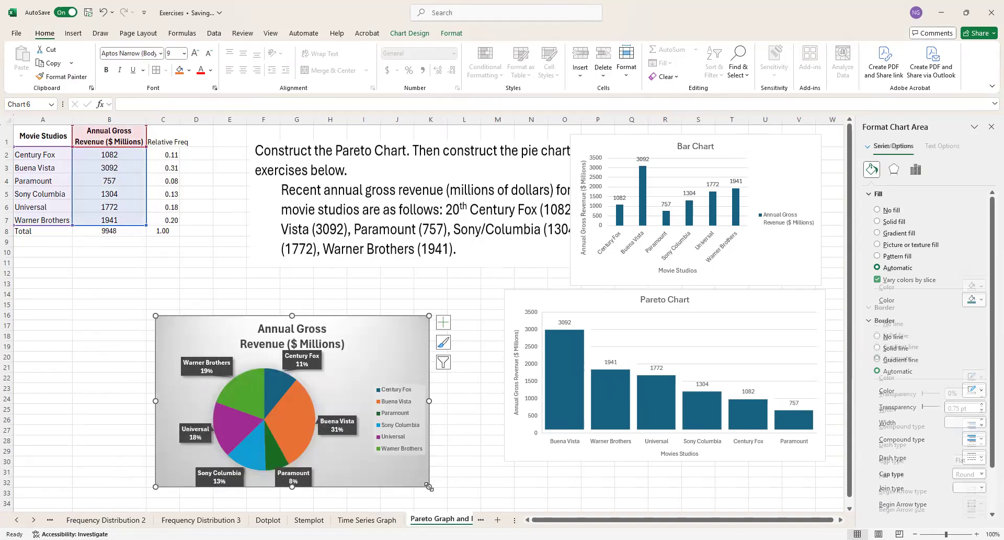
pyautogui.moveTo(359, 329); pyautogui.dragTo(324, 274)
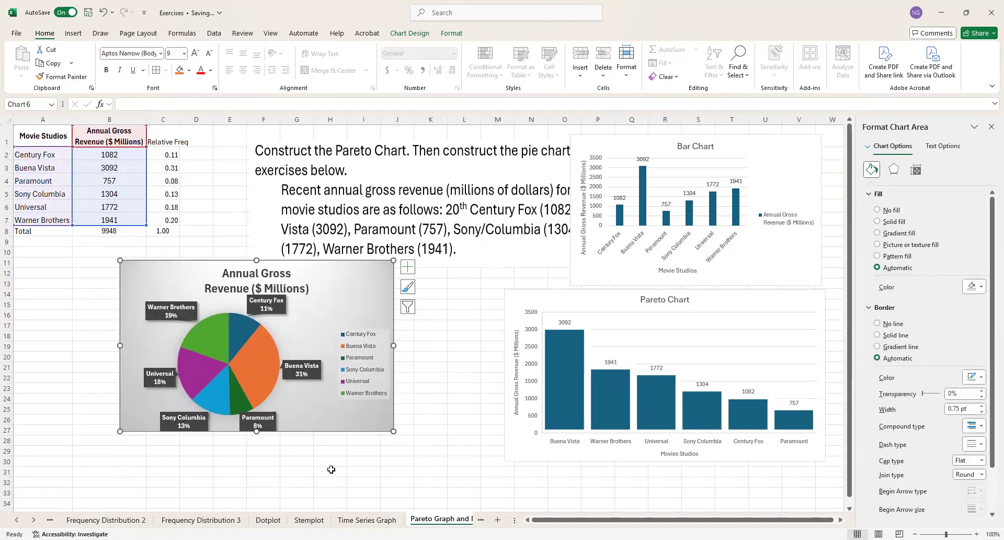
pyautogui.click(330, 470)
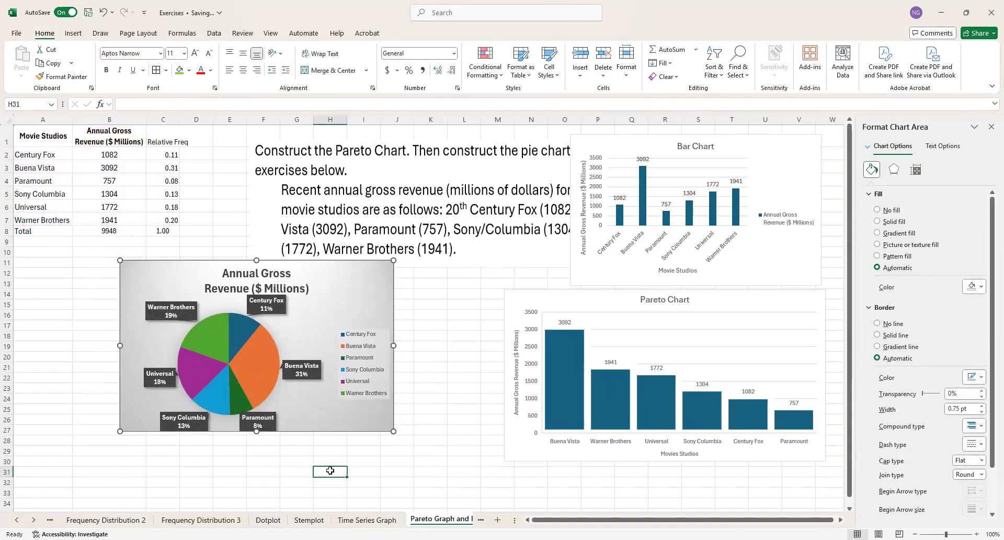
pyautogui.click(378, 421)
pyautogui.moveTo(256, 431); pyautogui.dragTo(260, 468)
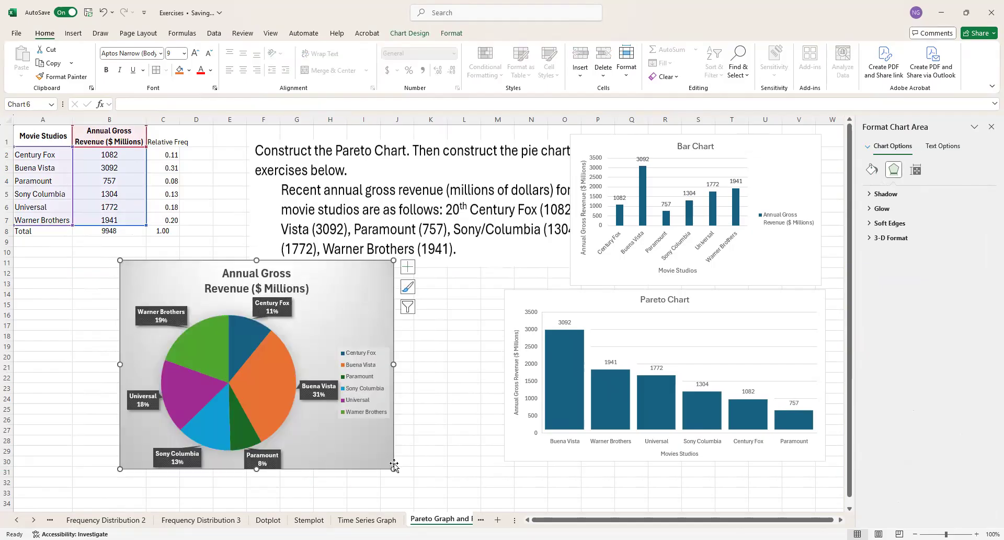
pyautogui.moveTo(393, 468); pyautogui.dragTo(393, 463)
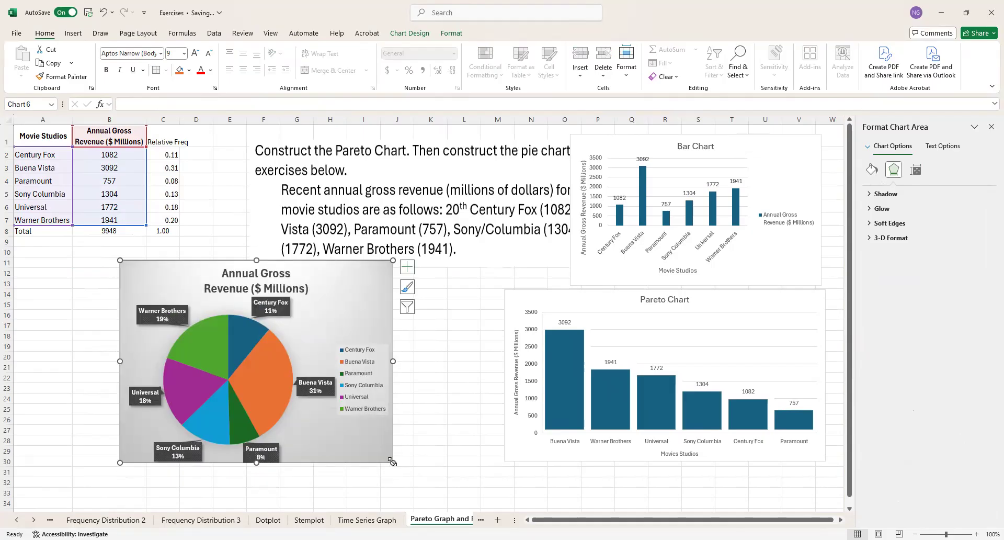